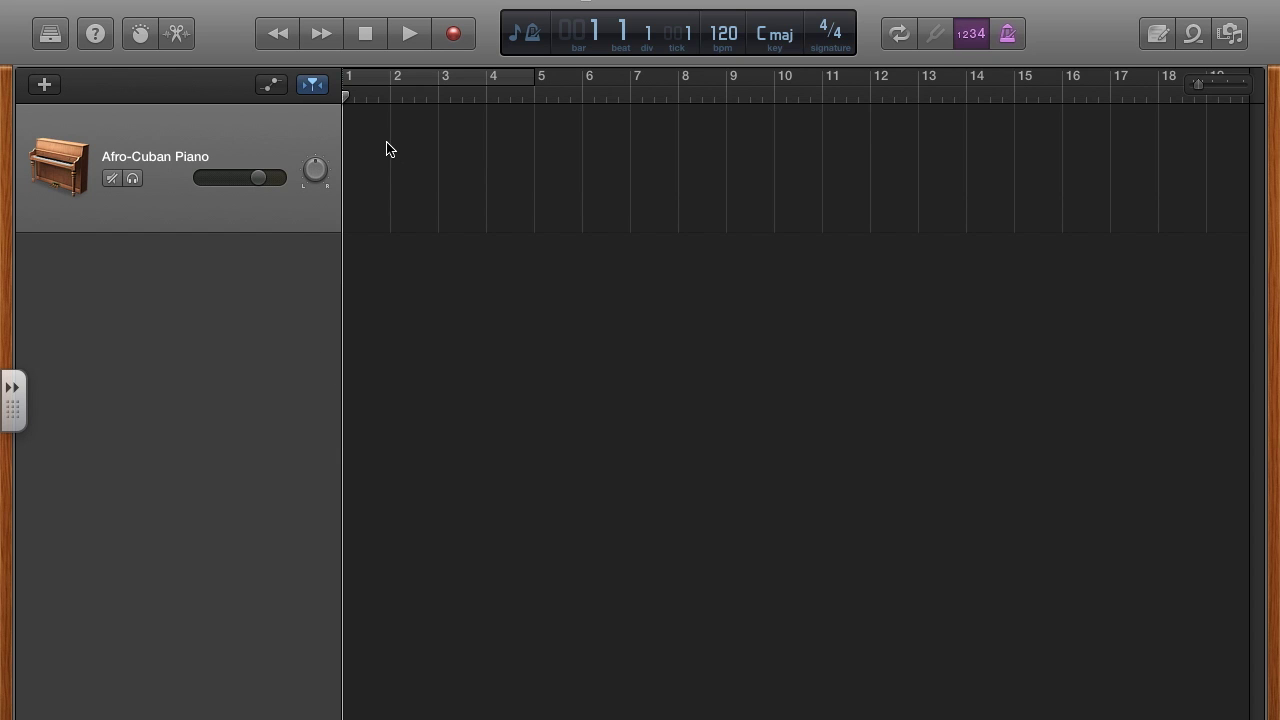
Create an empty region at bar 1 of the Afro-Cuban Piano track and lengthen it to four bars
{"action": "left_click_drag", "start_coordinate": [359, 113], "coordinate": [1234, 210]}
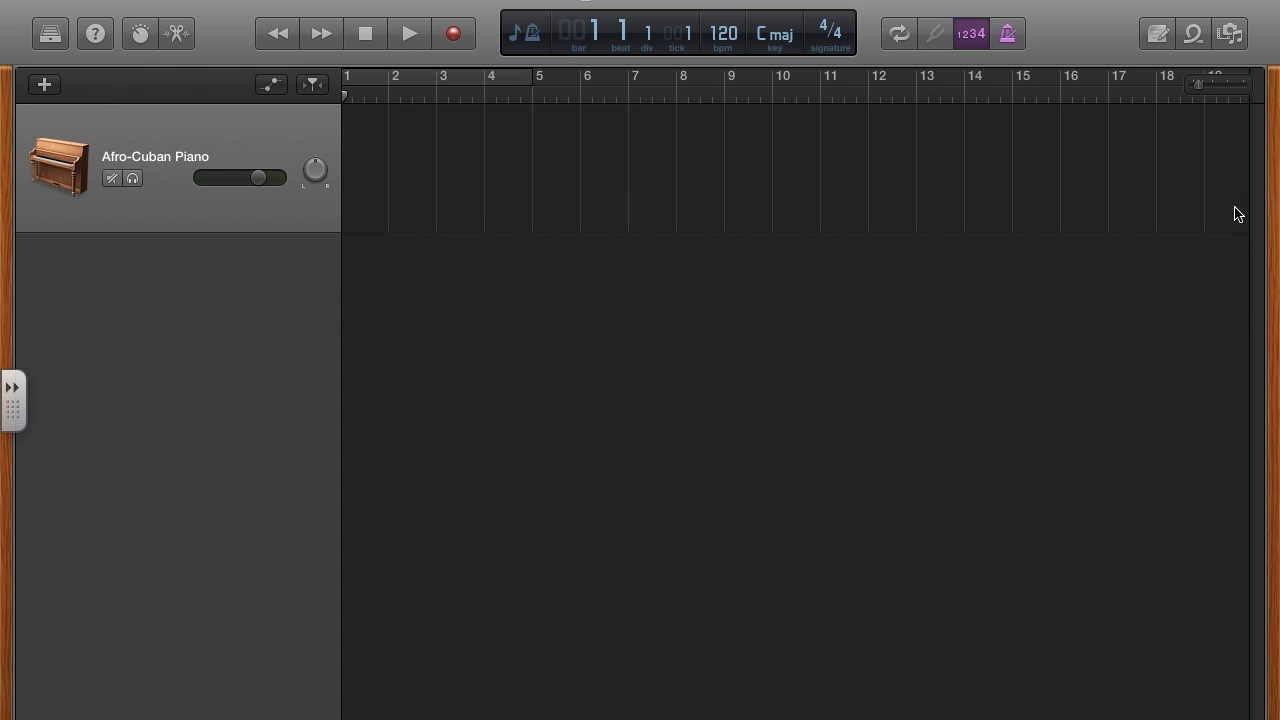
{"action": "left_click", "coordinate": [370, 150], "text": "super"}
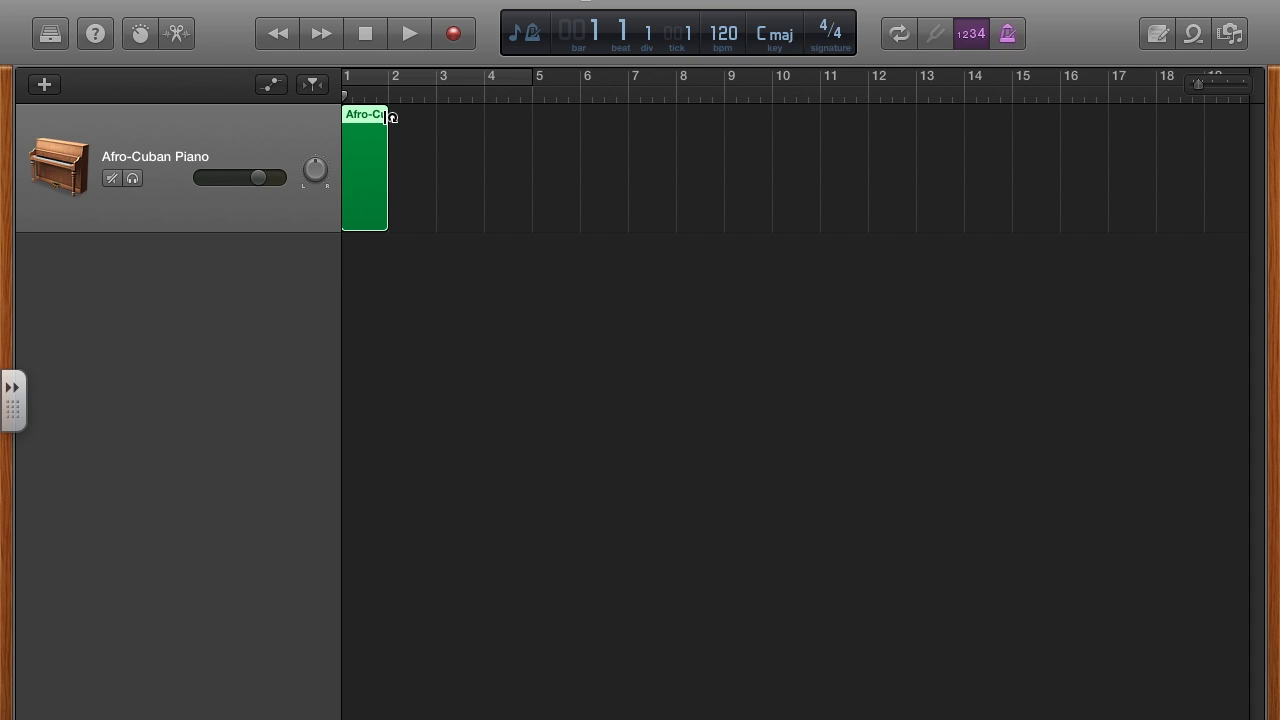
{"action": "left_click_drag", "start_coordinate": [390, 117], "coordinate": [630, 133]}
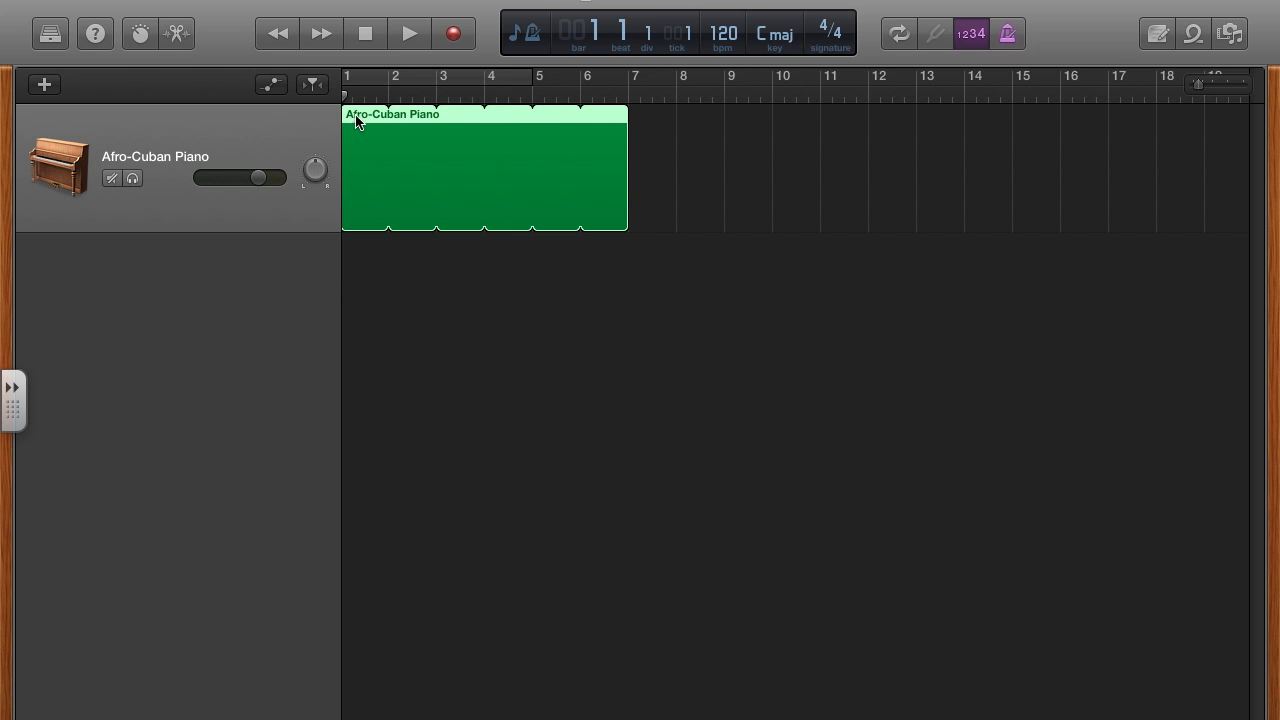
{"action": "left_click_drag", "start_coordinate": [632, 115], "coordinate": [388, 120]}
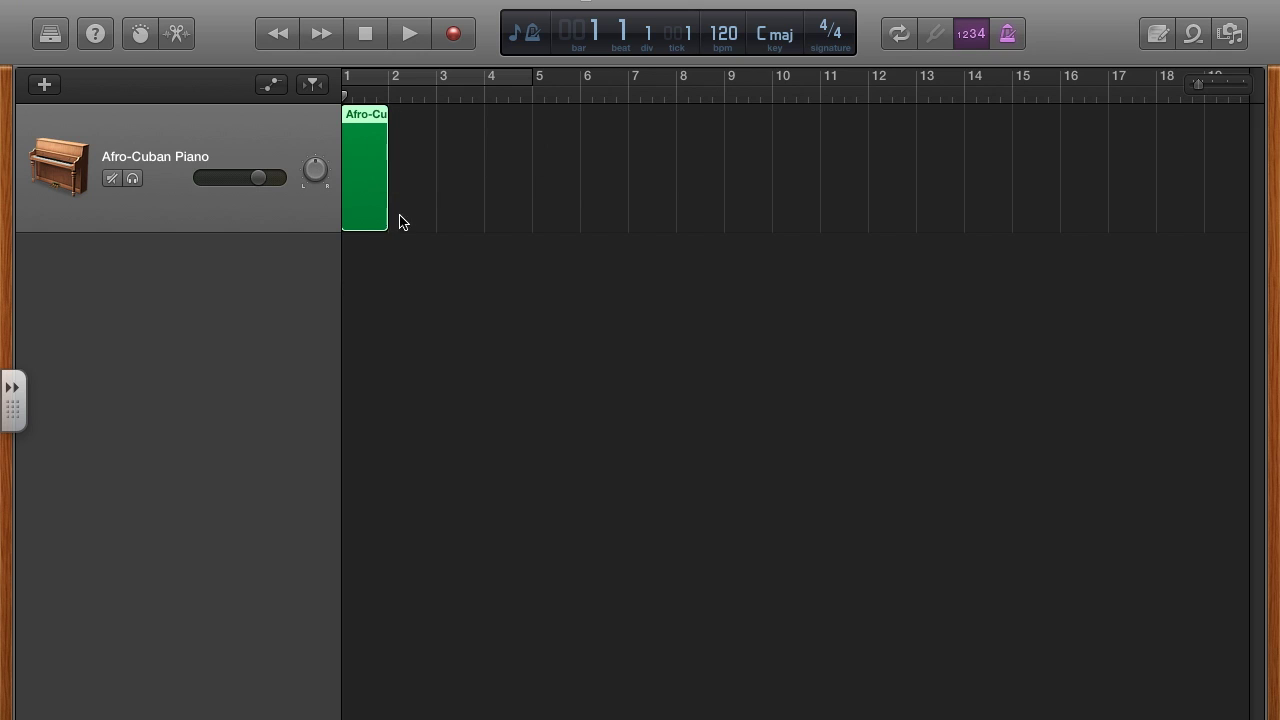
{"action": "left_click_drag", "start_coordinate": [381, 217], "coordinate": [382, 217]}
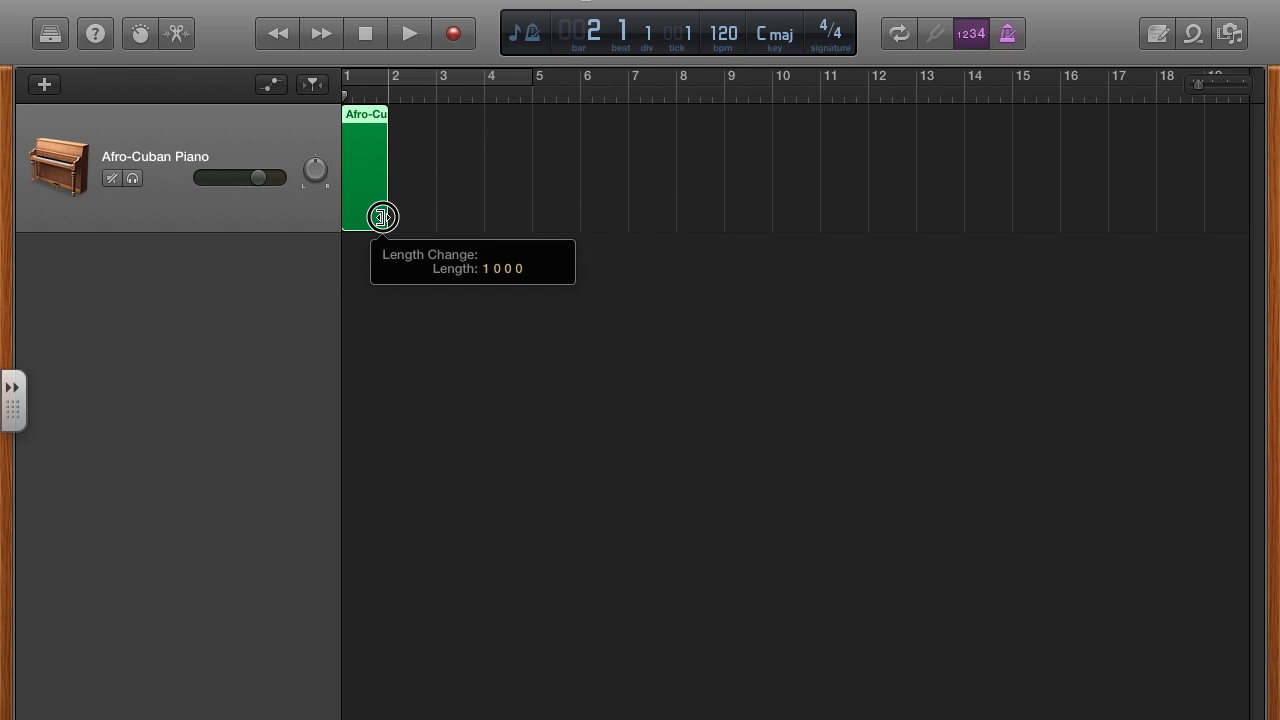
{"action": "left_click_drag", "start_coordinate": [382, 217], "coordinate": [529, 211]}
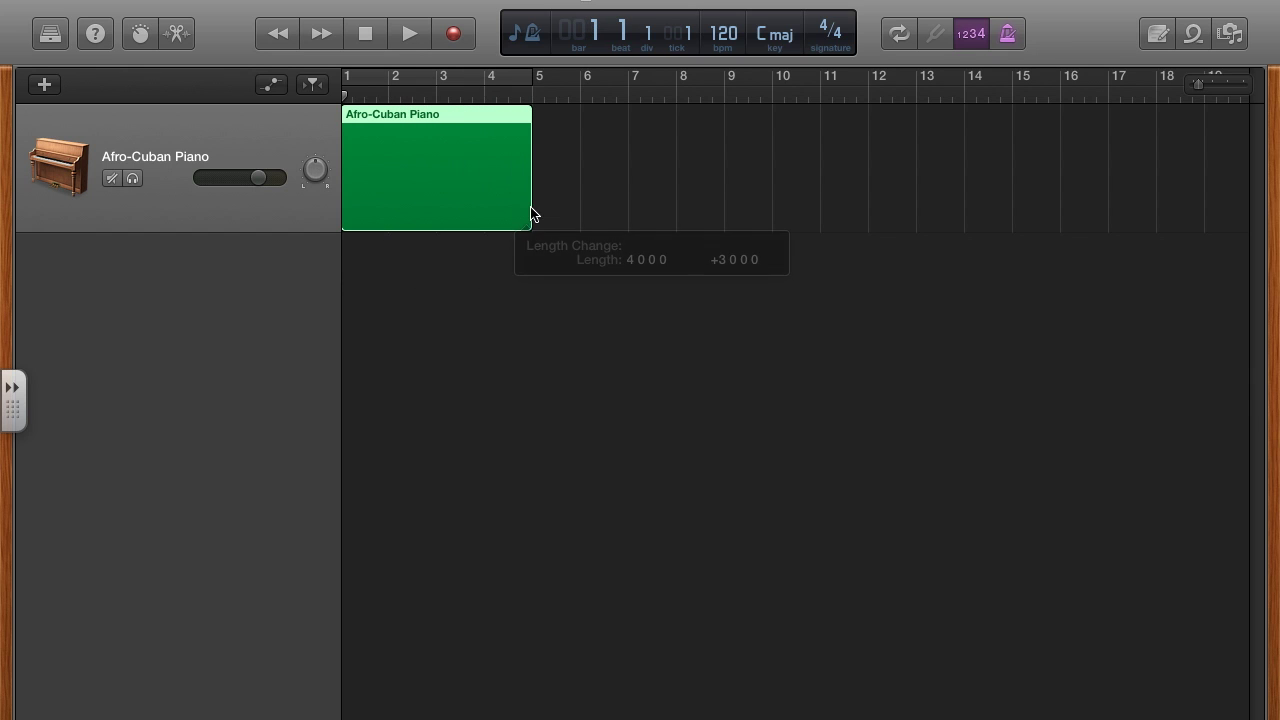
{"action": "mouse_move", "coordinate": [531, 113]}
{"action": "left_mouse_down"}
{"action": "mouse_move", "coordinate": [793, 125]}
{"action": "mouse_move", "coordinate": [524, 123]}
{"action": "left_mouse_up"}
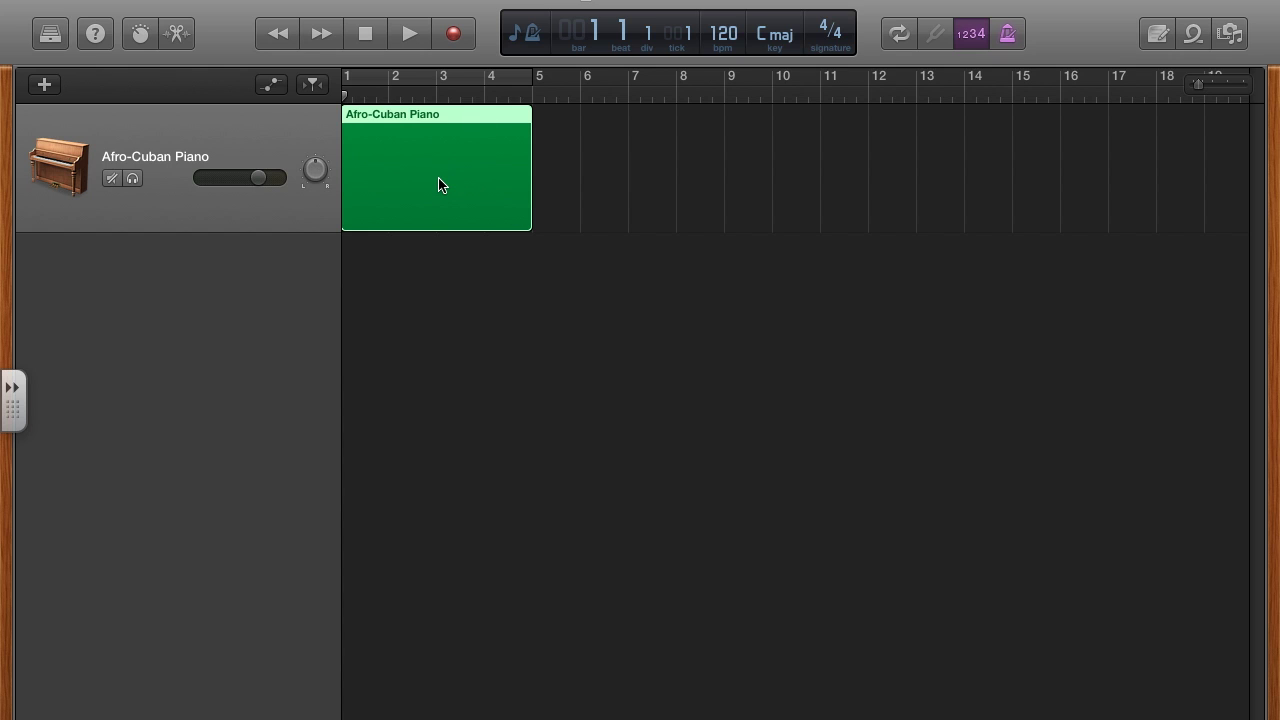
Open the region as a score in an enlarged editor, showing the note settings and magnifying the notation
{"action": "left_click", "coordinate": [177, 36]}
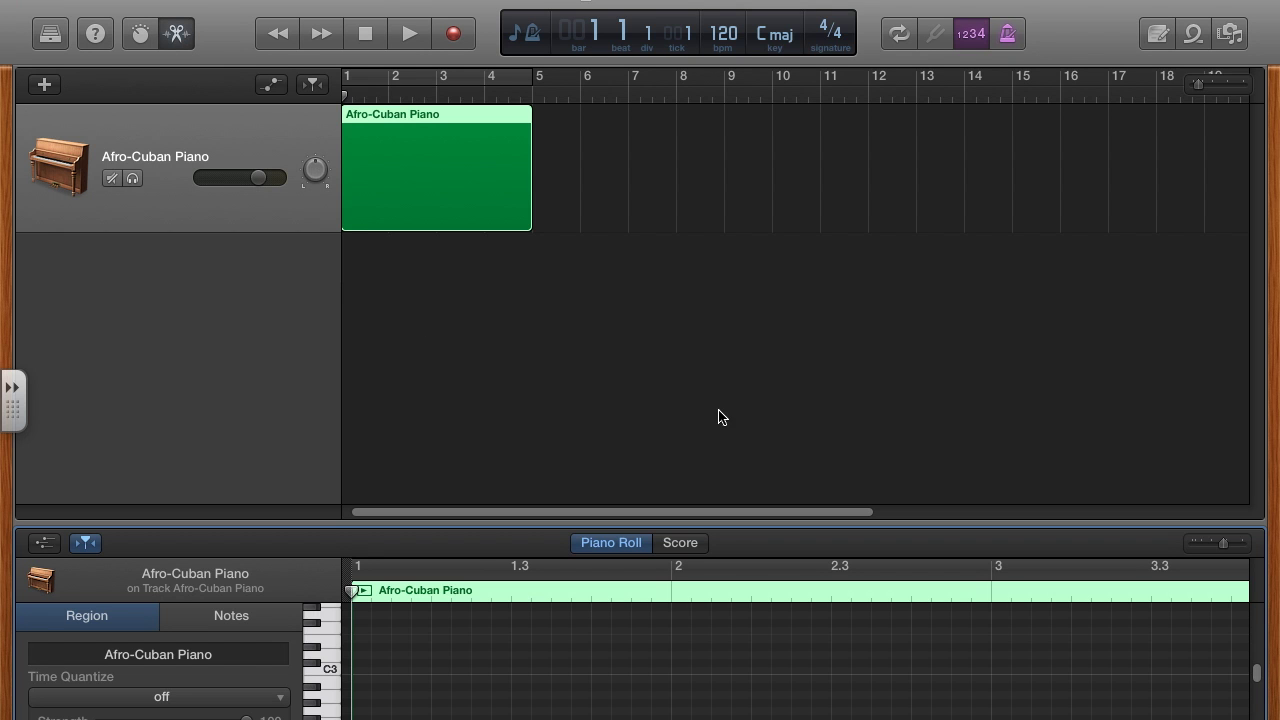
{"action": "left_click_drag", "start_coordinate": [732, 524], "coordinate": [731, 302]}
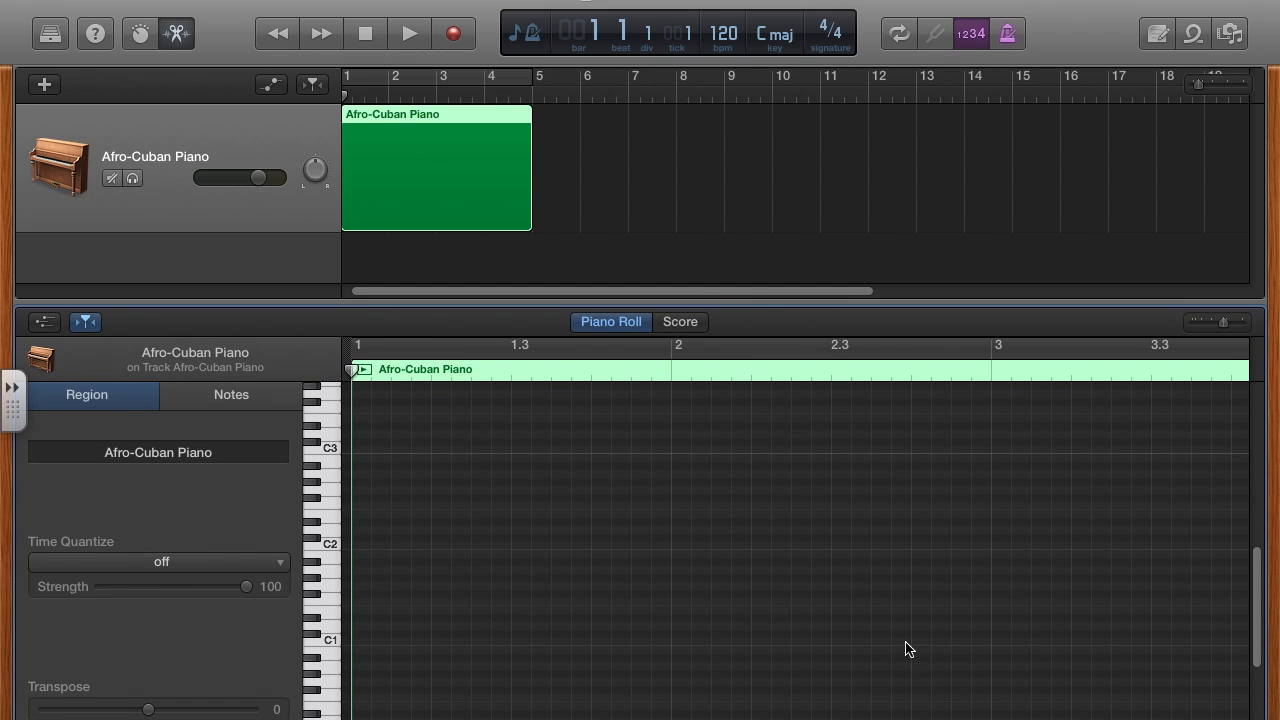
{"action": "left_click", "coordinate": [684, 326]}
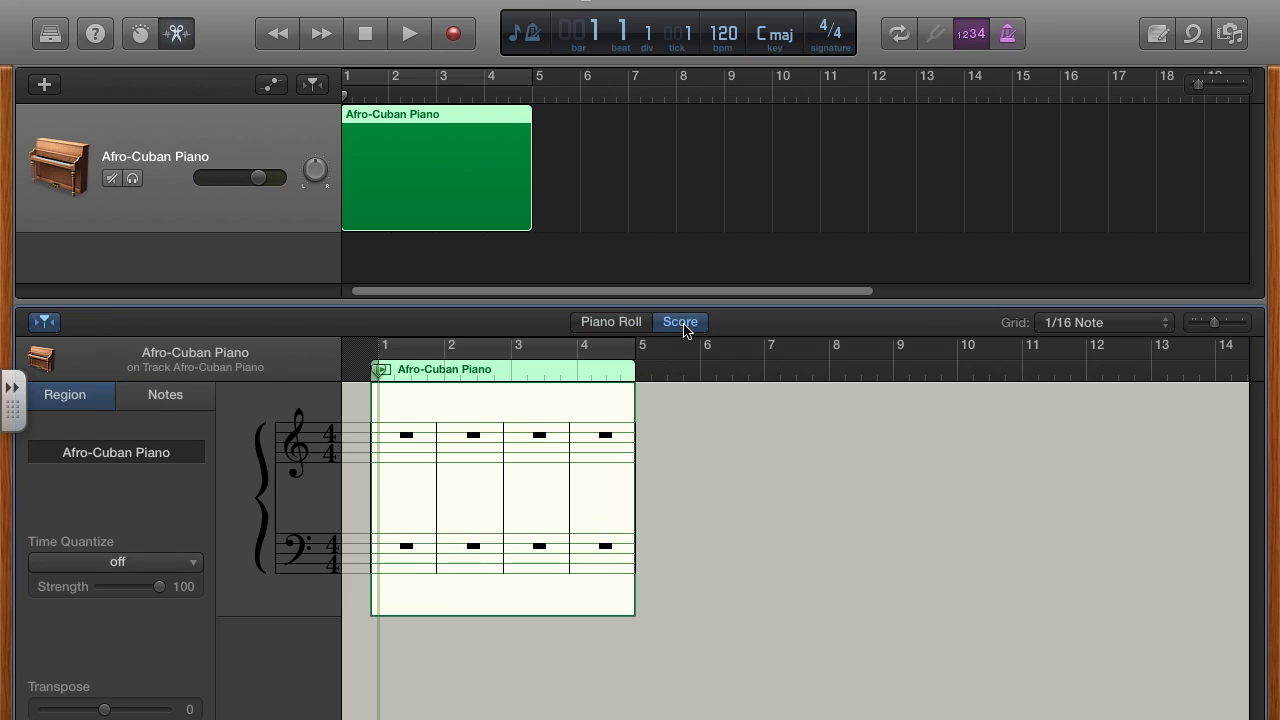
{"action": "left_click", "coordinate": [169, 399]}
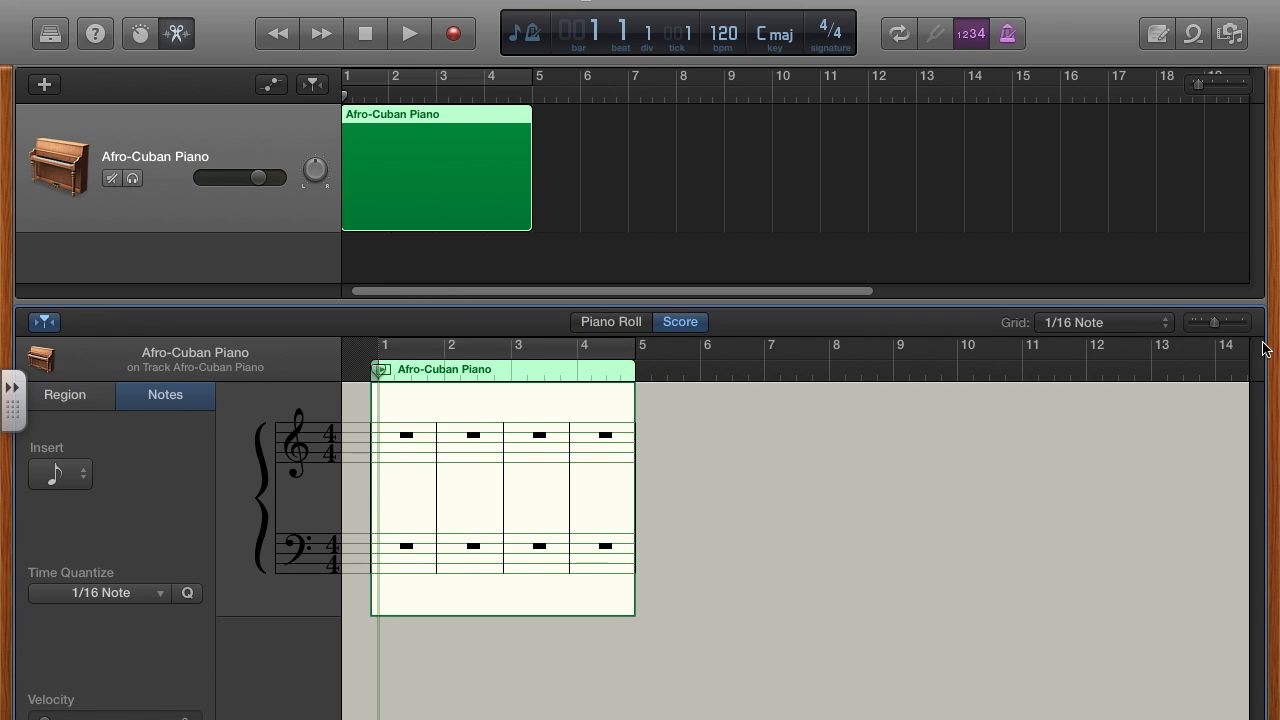
{"action": "mouse_move", "coordinate": [1212, 327]}
{"action": "left_mouse_down"}
{"action": "mouse_move", "coordinate": [1232, 330]}
{"action": "mouse_move", "coordinate": [1224, 323]}
{"action": "left_mouse_up"}
Set the inserted note value to a whole note and enter a C3, E3, G3 chord at the start of bar 1
{"action": "left_click", "coordinate": [82, 483]}
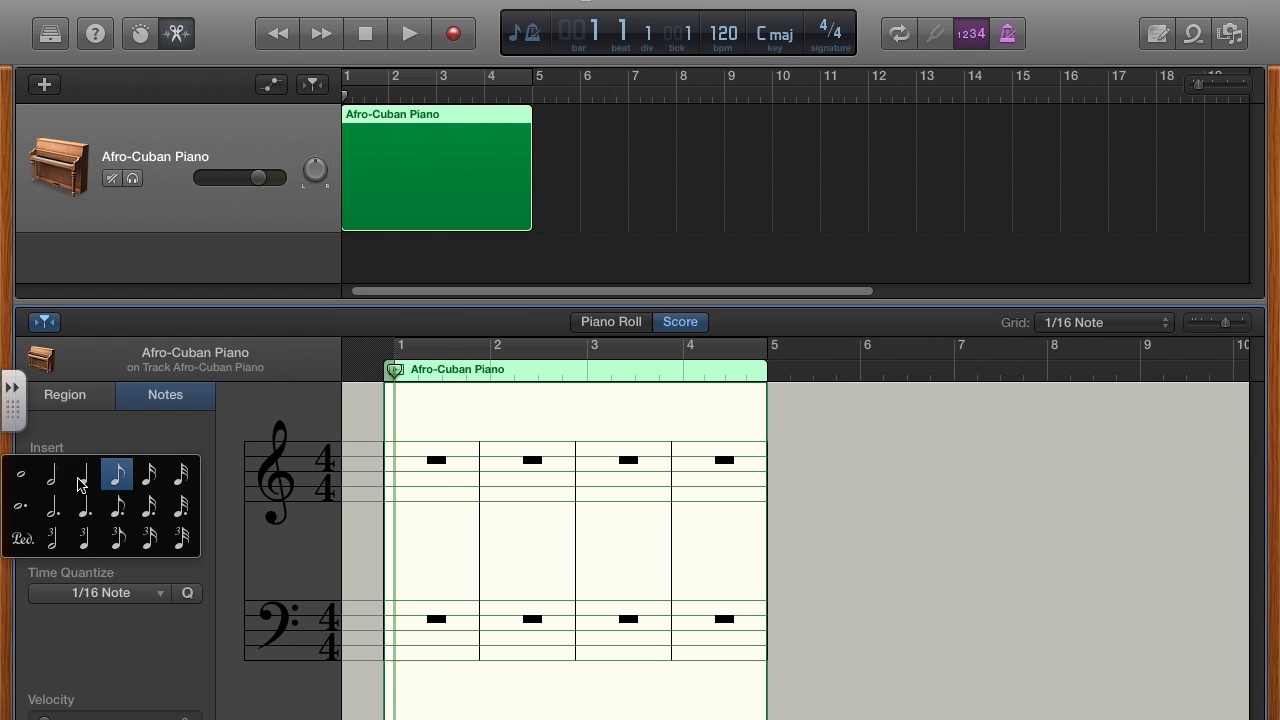
{"action": "left_click", "coordinate": [25, 483]}
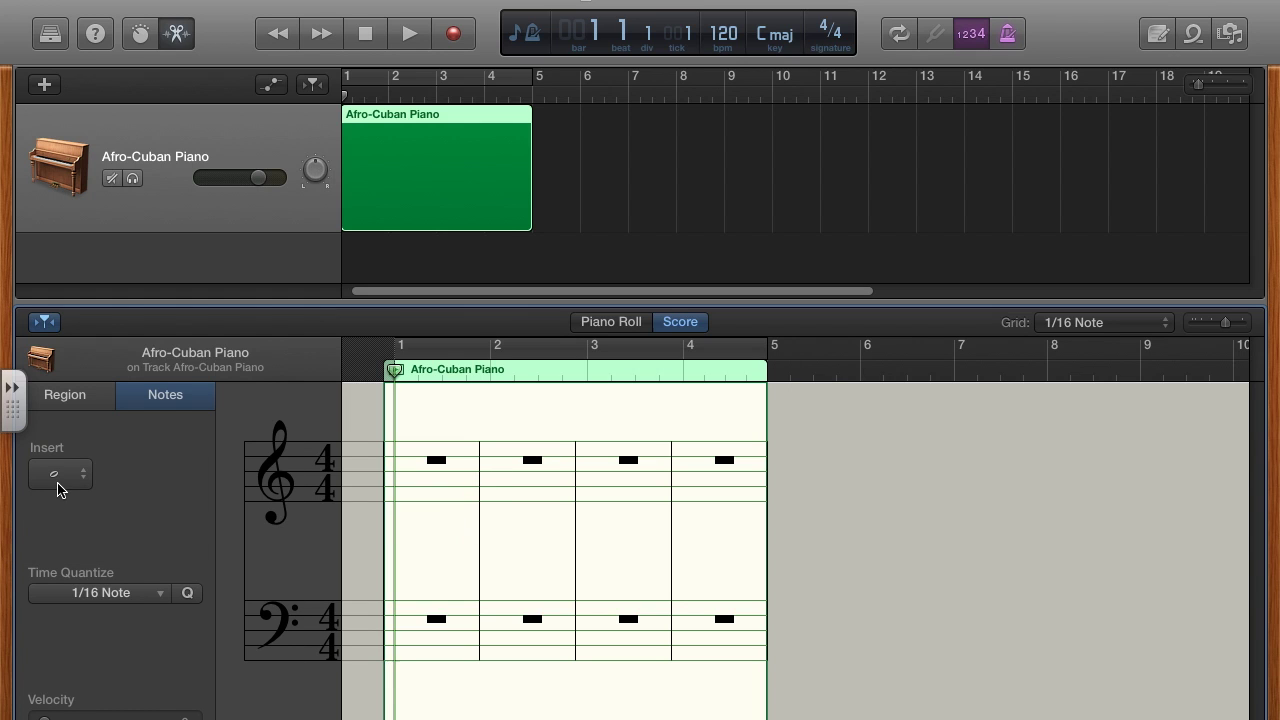
{"action": "left_click", "coordinate": [428, 518]}
{"action": "left_click", "coordinate": [404, 505]}
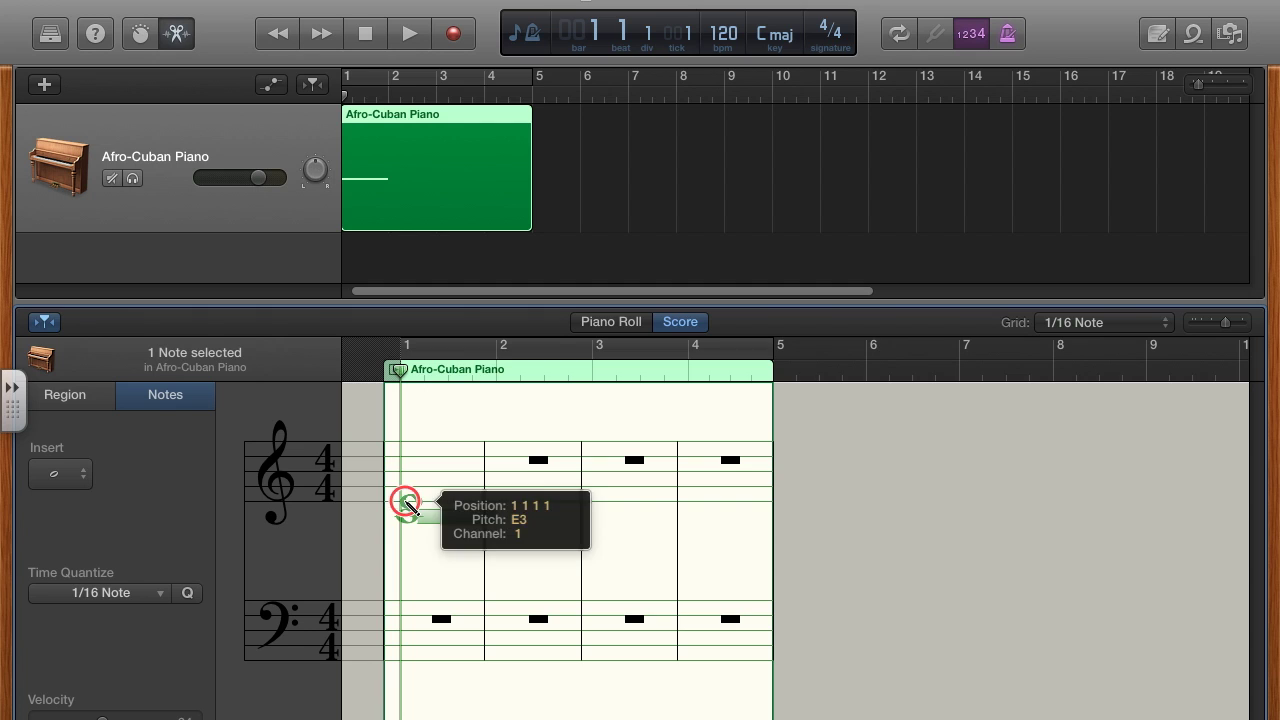
{"action": "left_click_drag", "start_coordinate": [406, 506], "coordinate": [408, 488]}
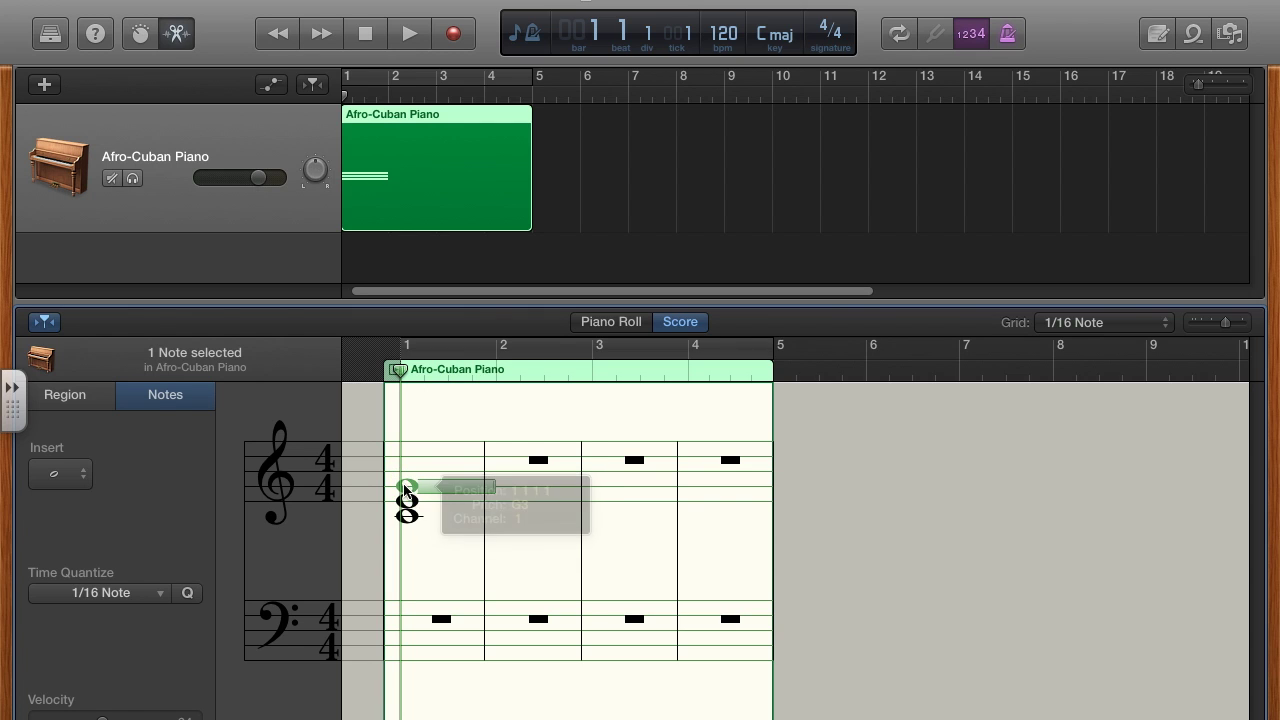
Move the G3 note of the bar 1 chord to beat 2 and shorten it to a half note
{"action": "left_click", "coordinate": [416, 490]}
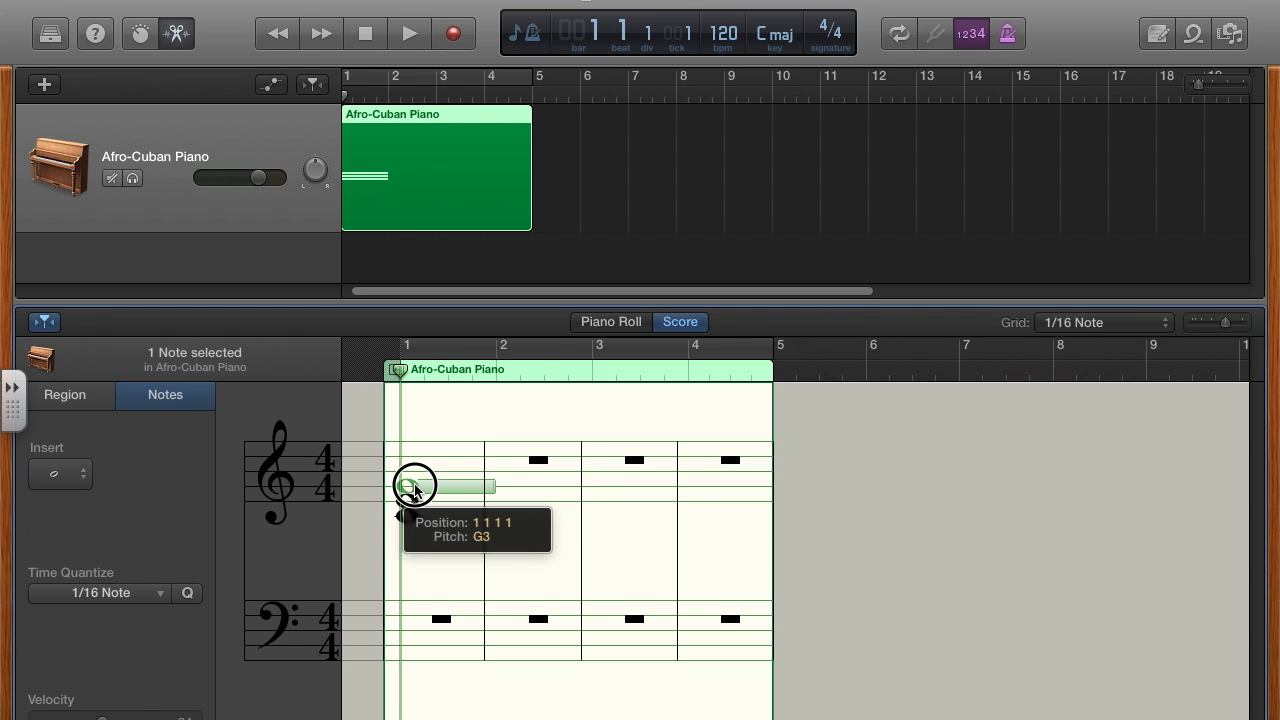
{"action": "left_click_drag", "start_coordinate": [416, 490], "coordinate": [445, 494]}
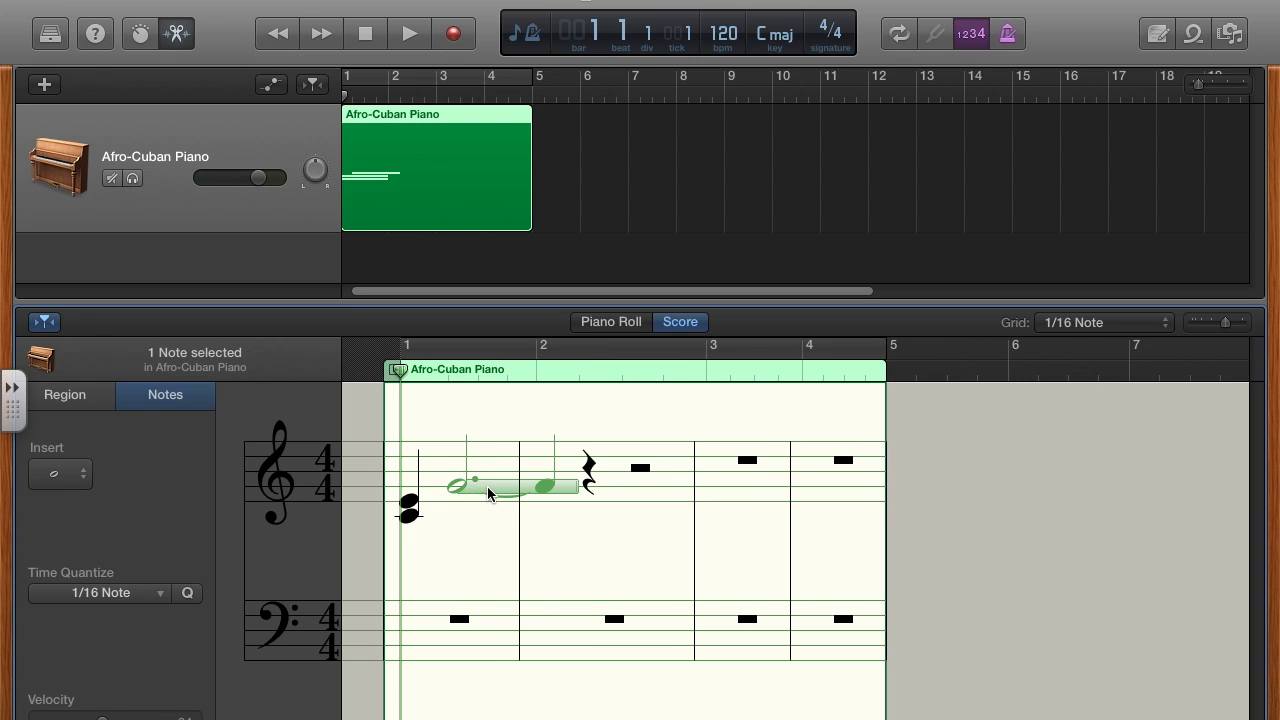
{"action": "left_click_drag", "start_coordinate": [570, 488], "coordinate": [500, 490]}
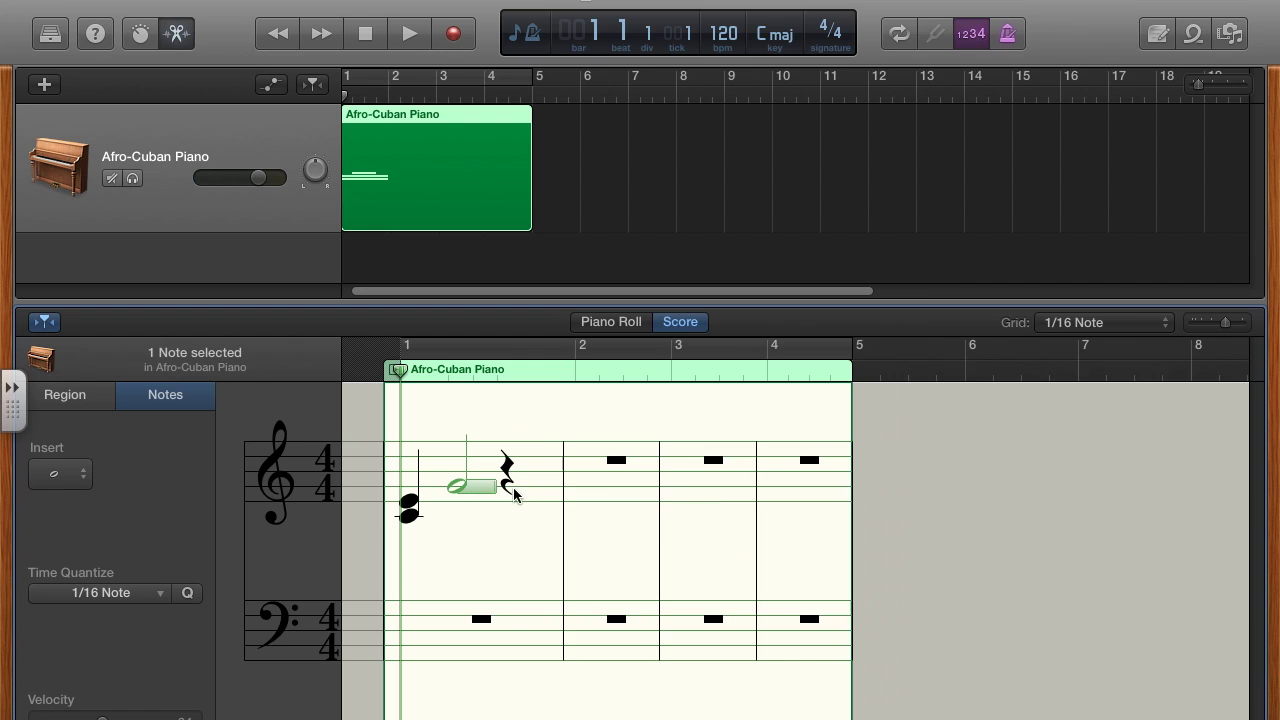
Return the G3 note to the start of bar 1 and lengthen it to a whole note
{"action": "left_click", "coordinate": [461, 521]}
{"action": "left_click", "coordinate": [457, 488]}
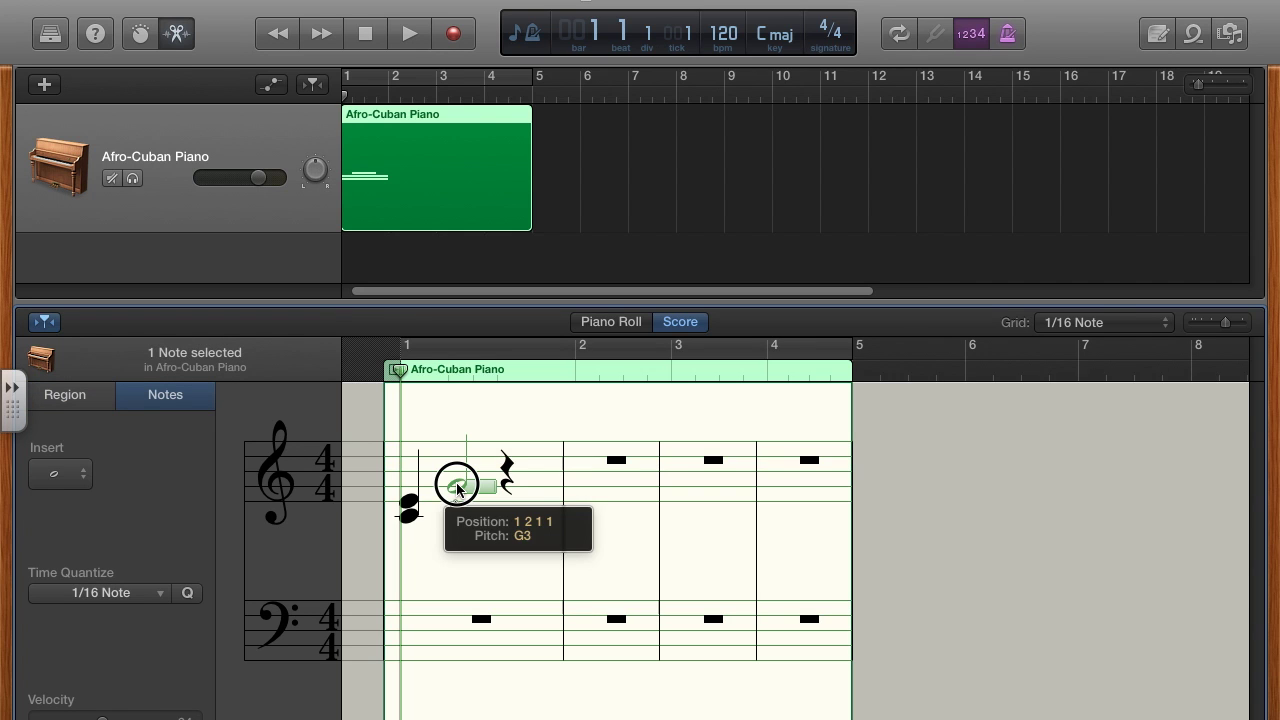
{"action": "left_click_drag", "start_coordinate": [457, 488], "coordinate": [409, 490]}
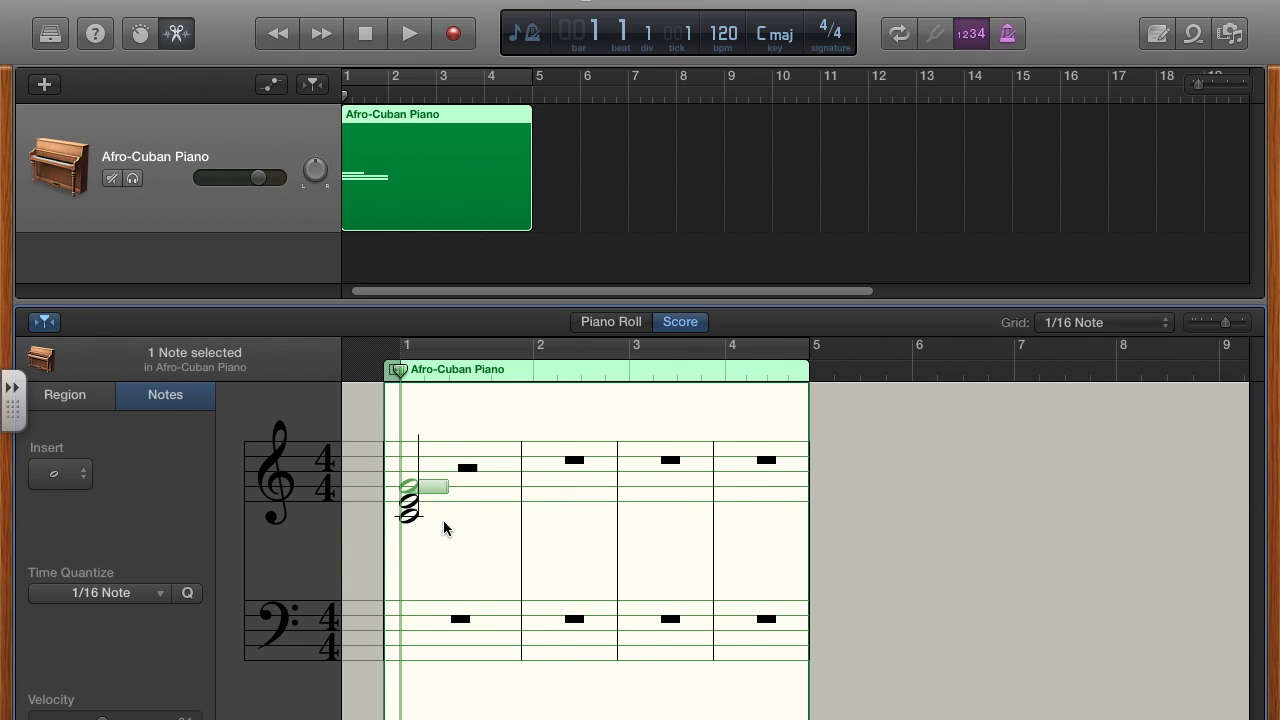
{"action": "left_click_drag", "start_coordinate": [446, 486], "coordinate": [552, 488]}
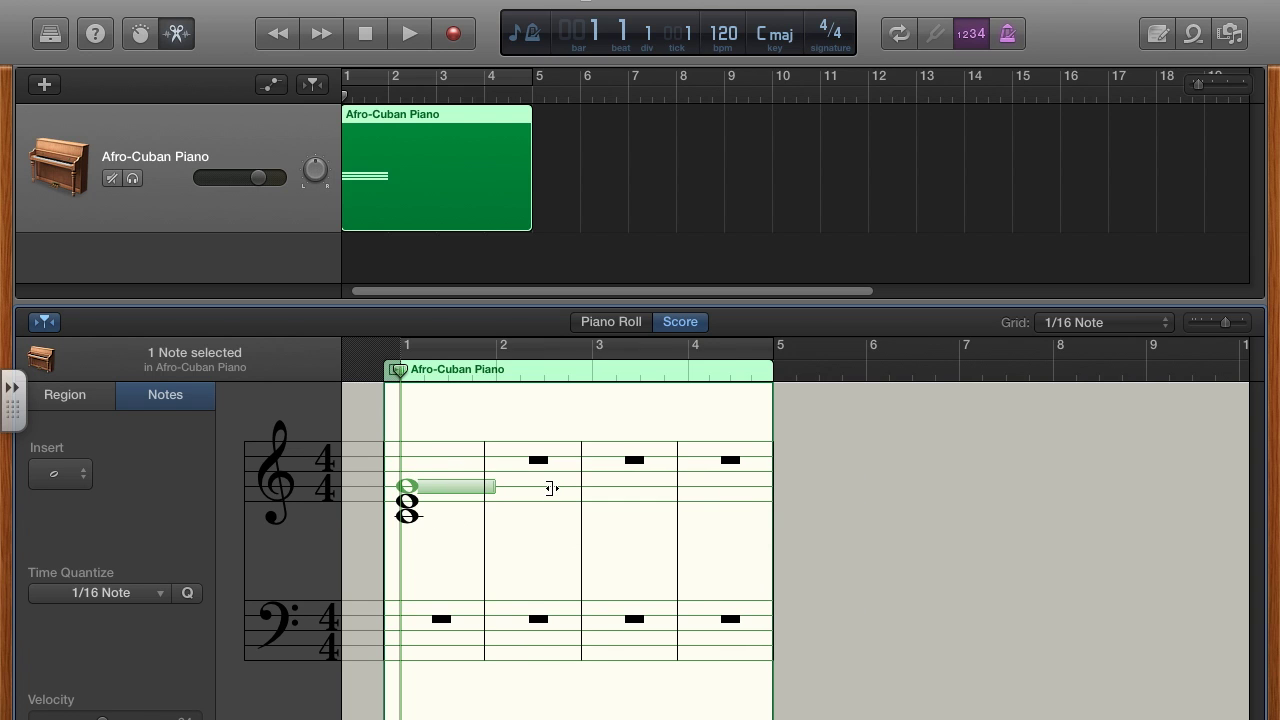
{"action": "left_click", "coordinate": [465, 540]}
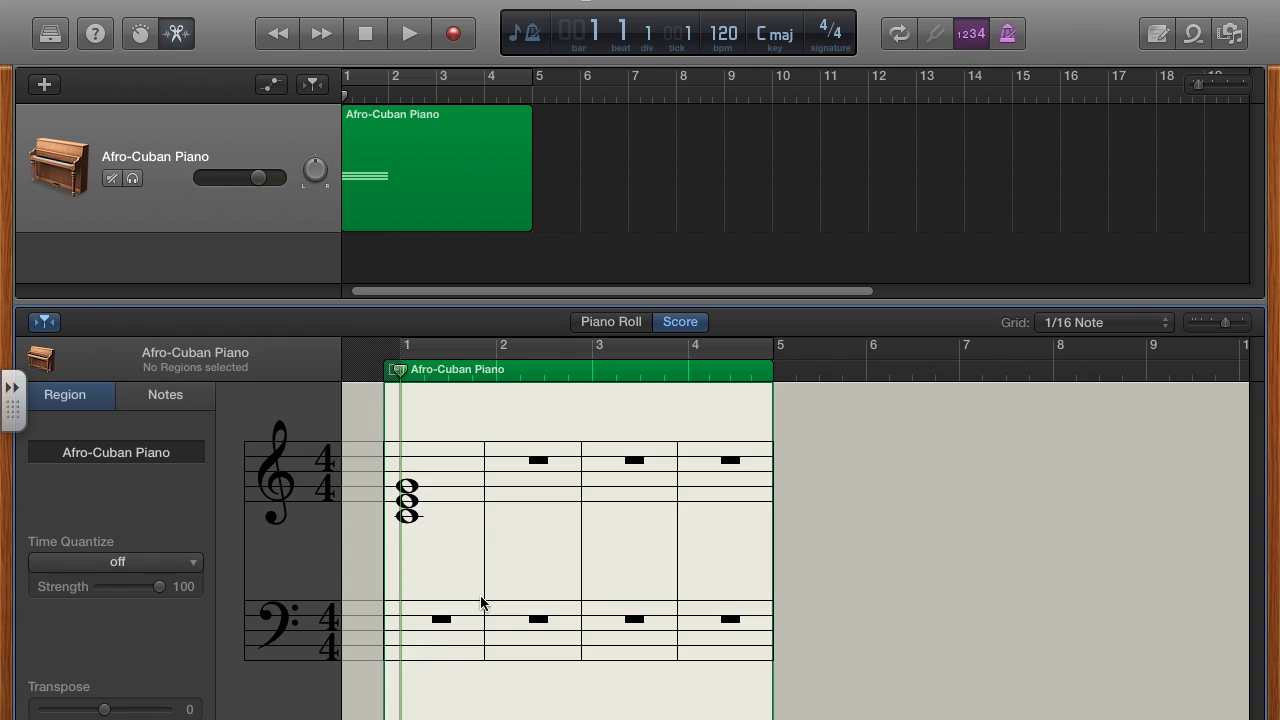
Add a whole-note C2 to the bass staff at bar 1, correcting its pitch to natural
{"action": "left_click", "coordinate": [408, 642]}
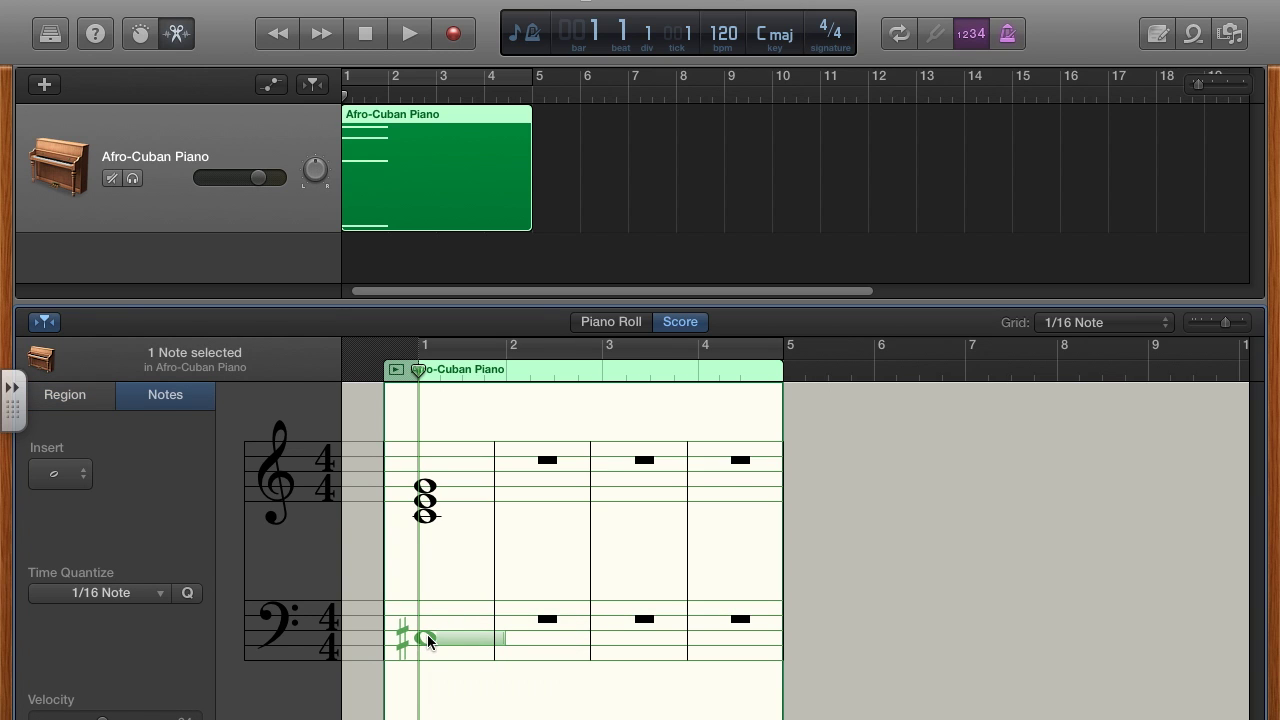
{"action": "left_click", "coordinate": [427, 637]}
{"action": "left_click_drag", "start_coordinate": [428, 641], "coordinate": [429, 638]}
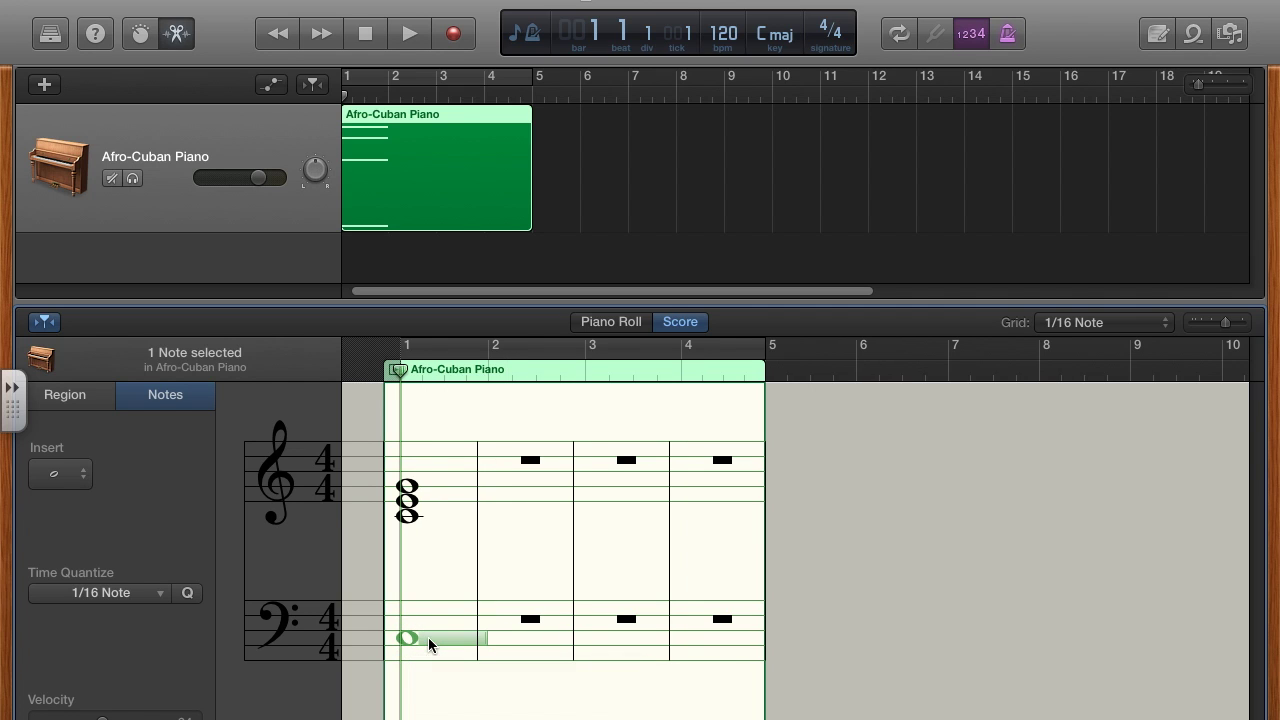
{"action": "left_click", "coordinate": [423, 594]}
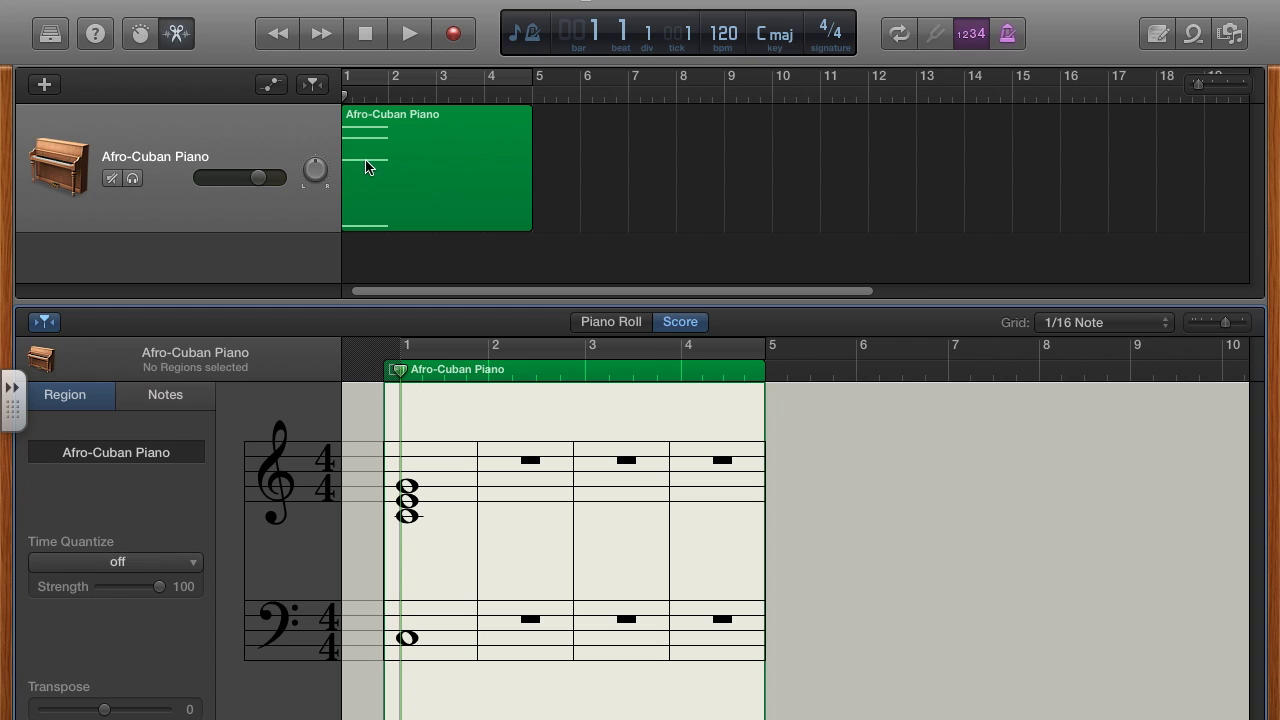
Enter a whole-note F3, A3, C4 chord at bar 2 with F2 in the bass staff
{"action": "left_click", "coordinate": [510, 494]}
{"action": "left_click", "coordinate": [503, 478]}
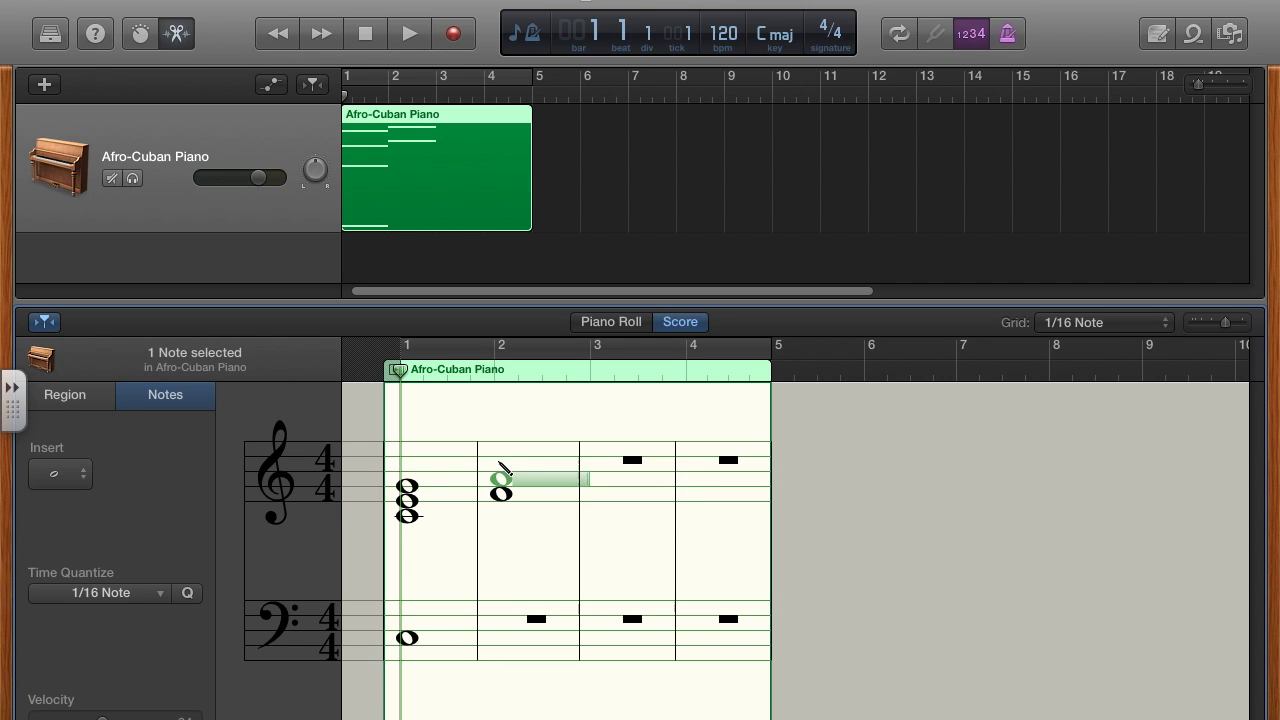
{"action": "left_click", "coordinate": [502, 465]}
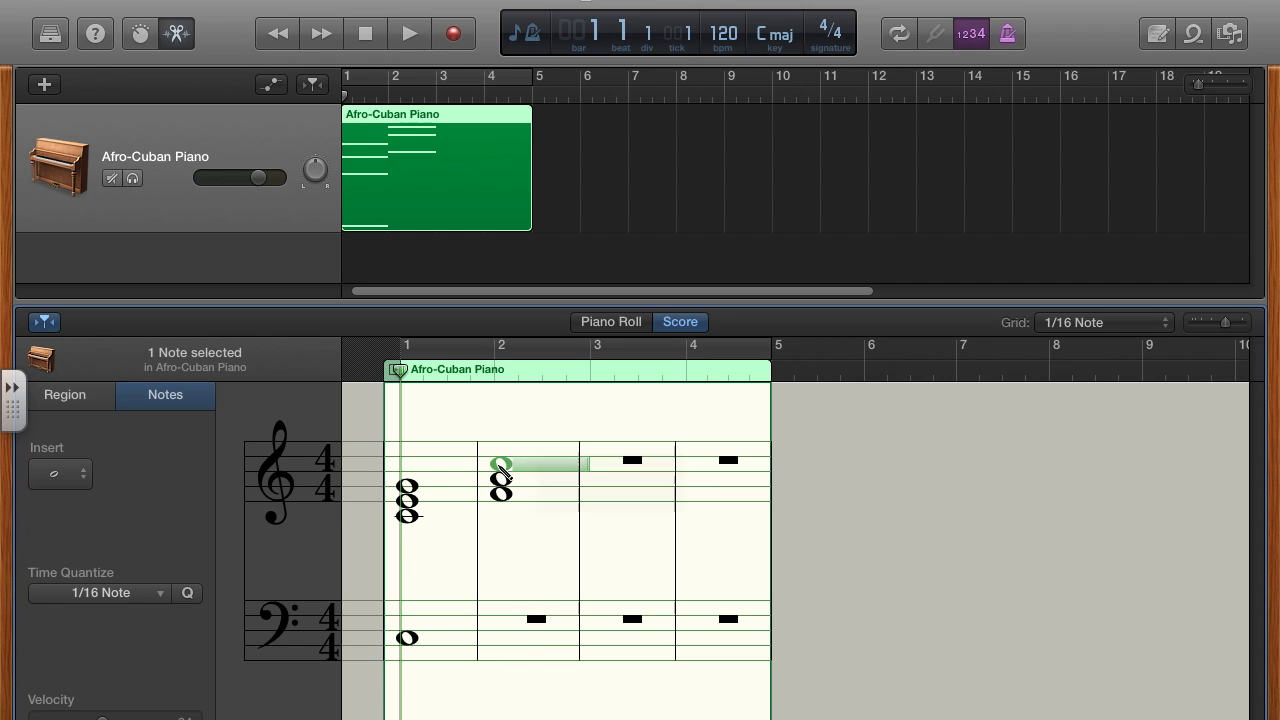
{"action": "left_click", "coordinate": [503, 616]}
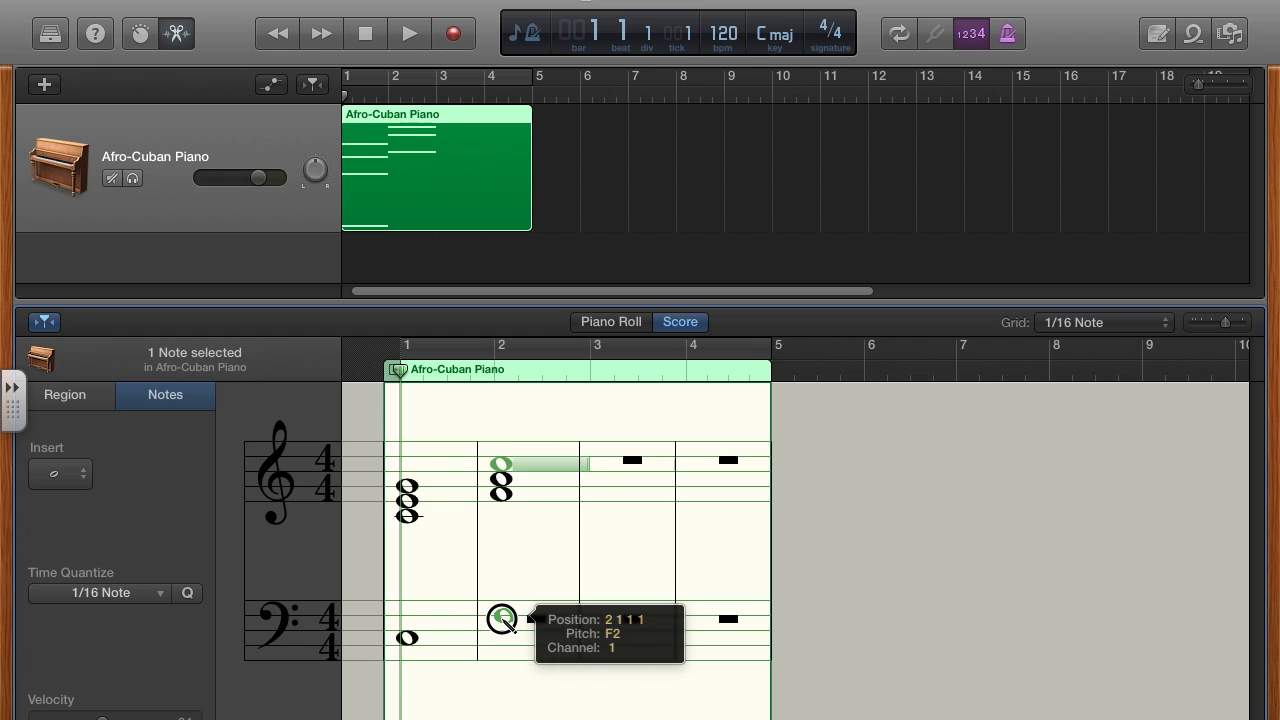
Enter whole notes D3, G3 and B3 at bar 3 with G2 in the bass staff, correcting any flats to naturals
{"action": "left_click", "coordinate": [600, 486]}
{"action": "left_click", "coordinate": [595, 472]}
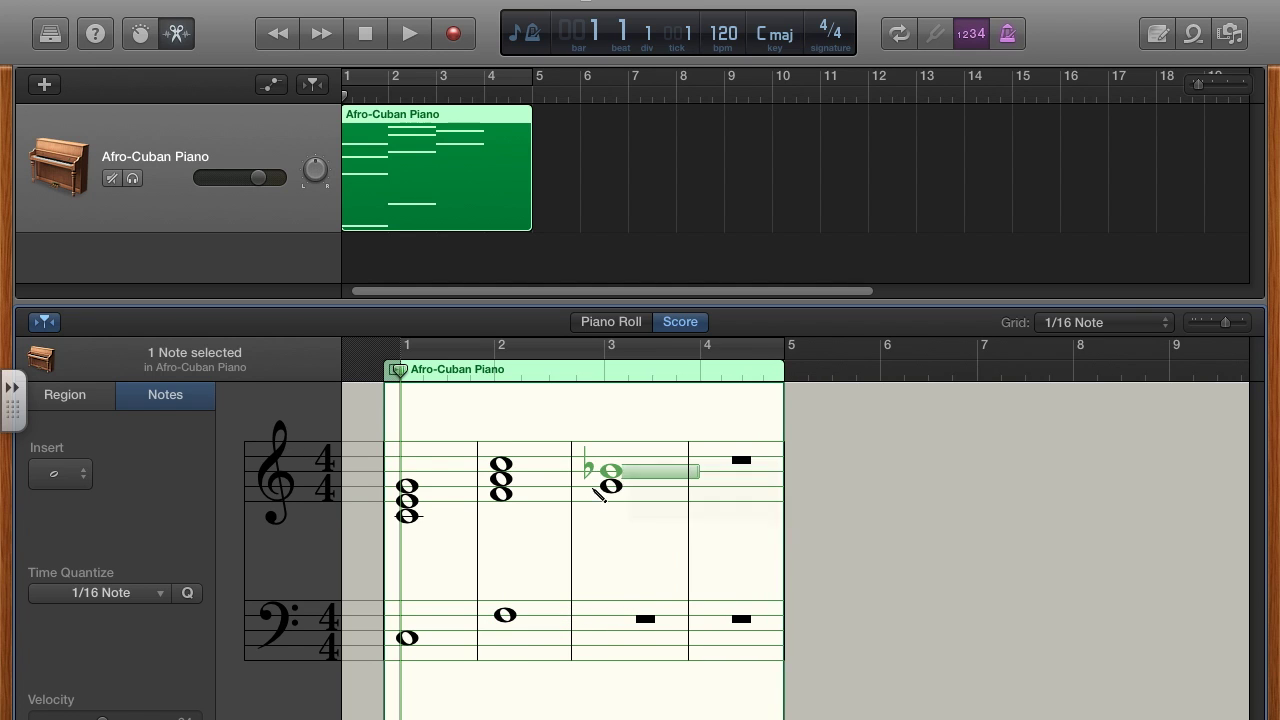
{"action": "left_click_drag", "start_coordinate": [607, 472], "coordinate": [610, 478]}
{"action": "left_click", "coordinate": [595, 509]}
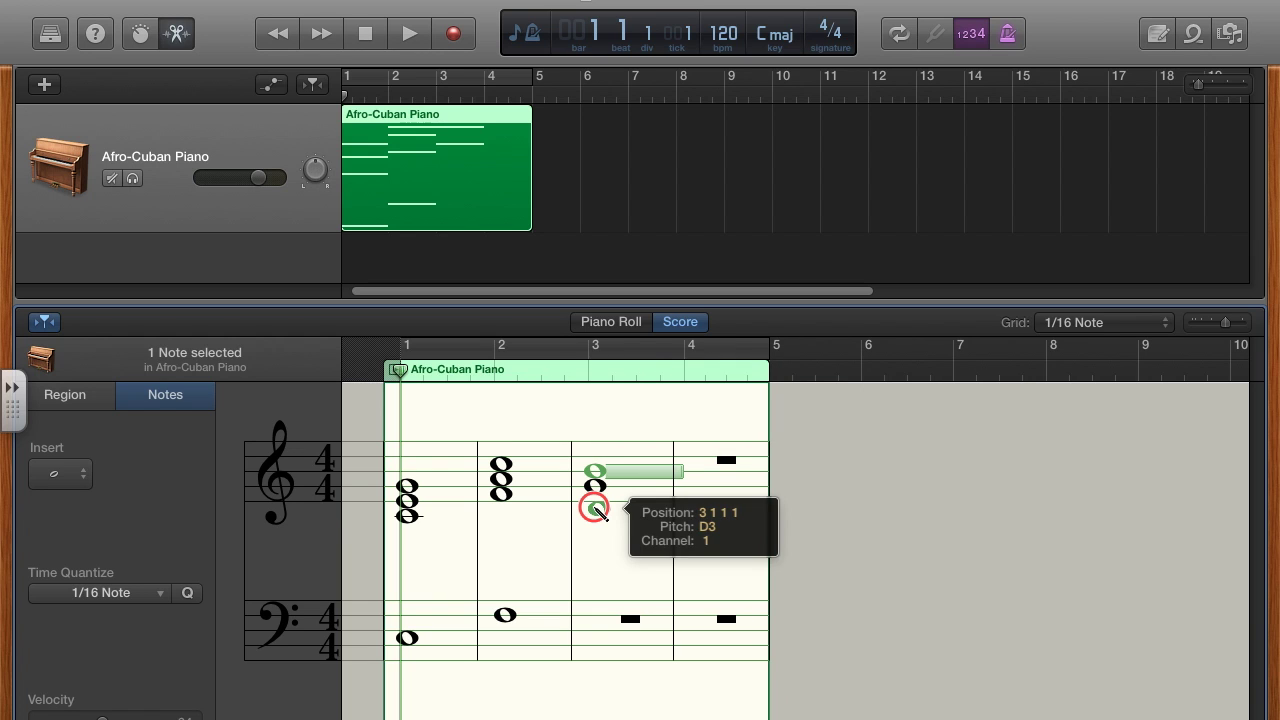
{"action": "left_click", "coordinate": [594, 604]}
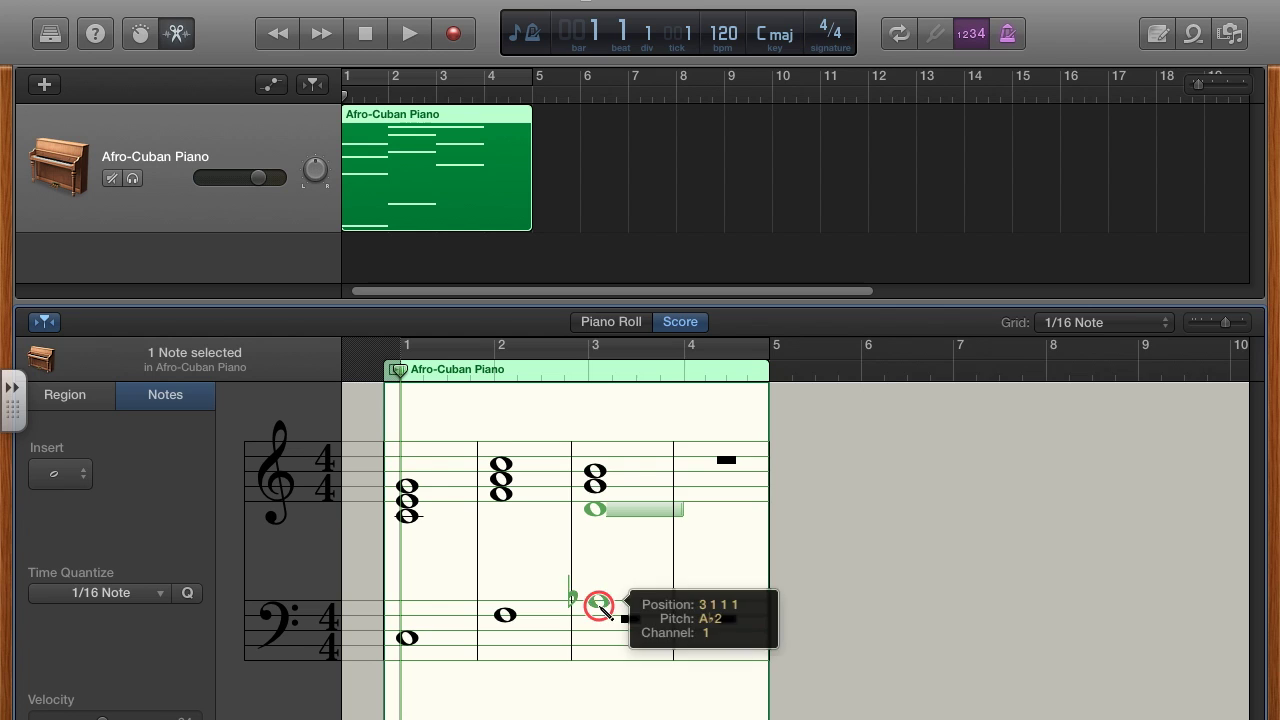
{"action": "left_click_drag", "start_coordinate": [609, 599], "coordinate": [613, 607]}
Enter a whole-note C3, E3, G3 chord at bar 4 with C2 in the bass staff, correcting the bass note's sharp to natural
{"action": "left_click", "coordinate": [690, 516]}
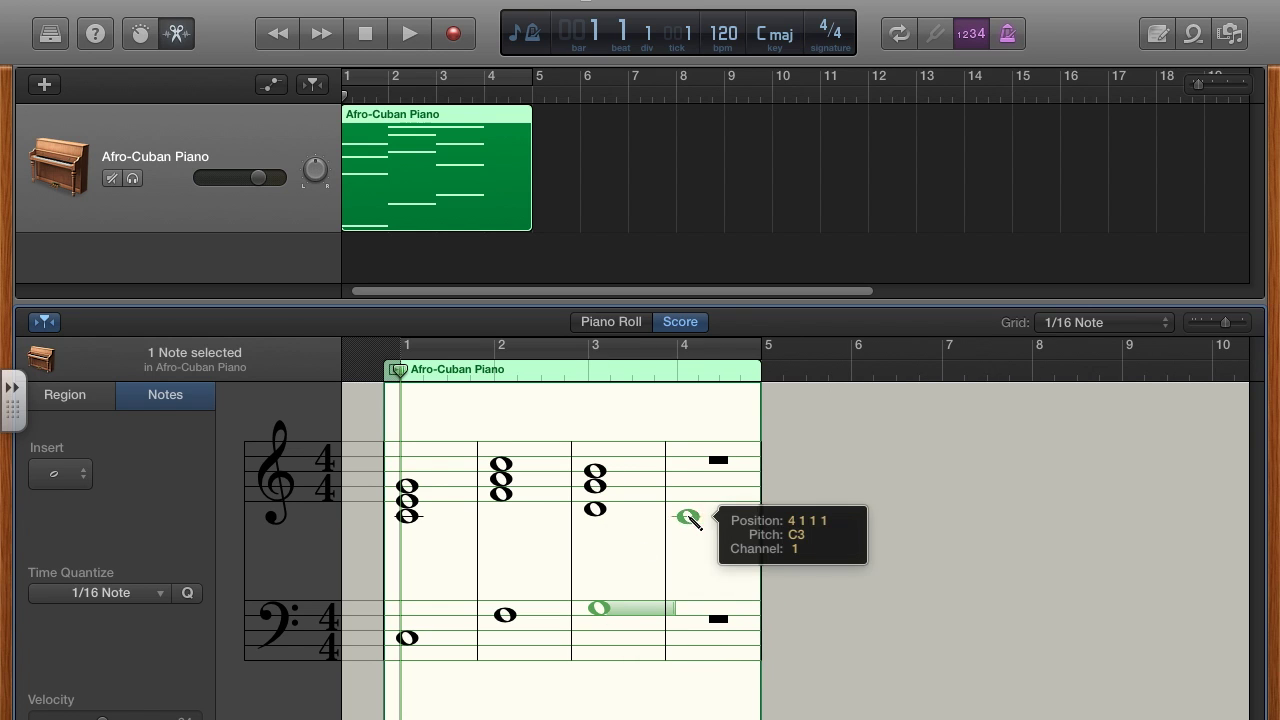
{"action": "left_click", "coordinate": [690, 501]}
{"action": "left_click_drag", "start_coordinate": [690, 498], "coordinate": [690, 486]}
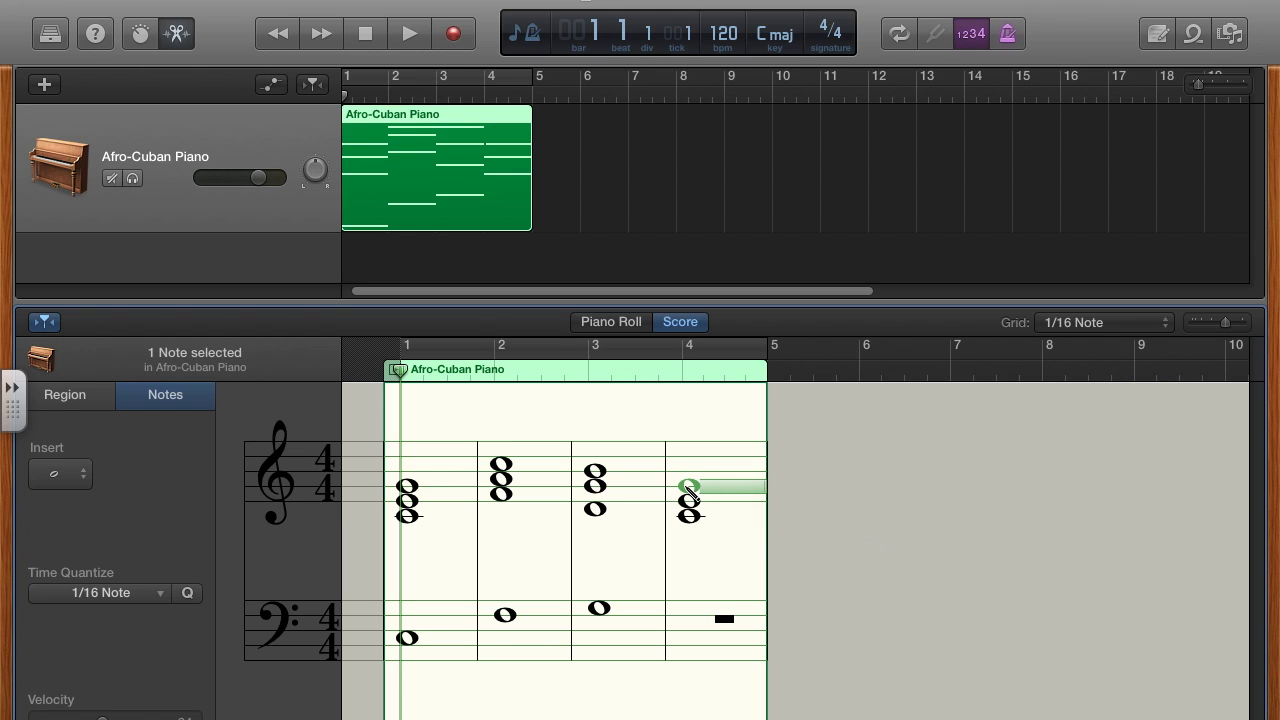
{"action": "left_click", "coordinate": [693, 638]}
{"action": "left_click", "coordinate": [698, 642]}
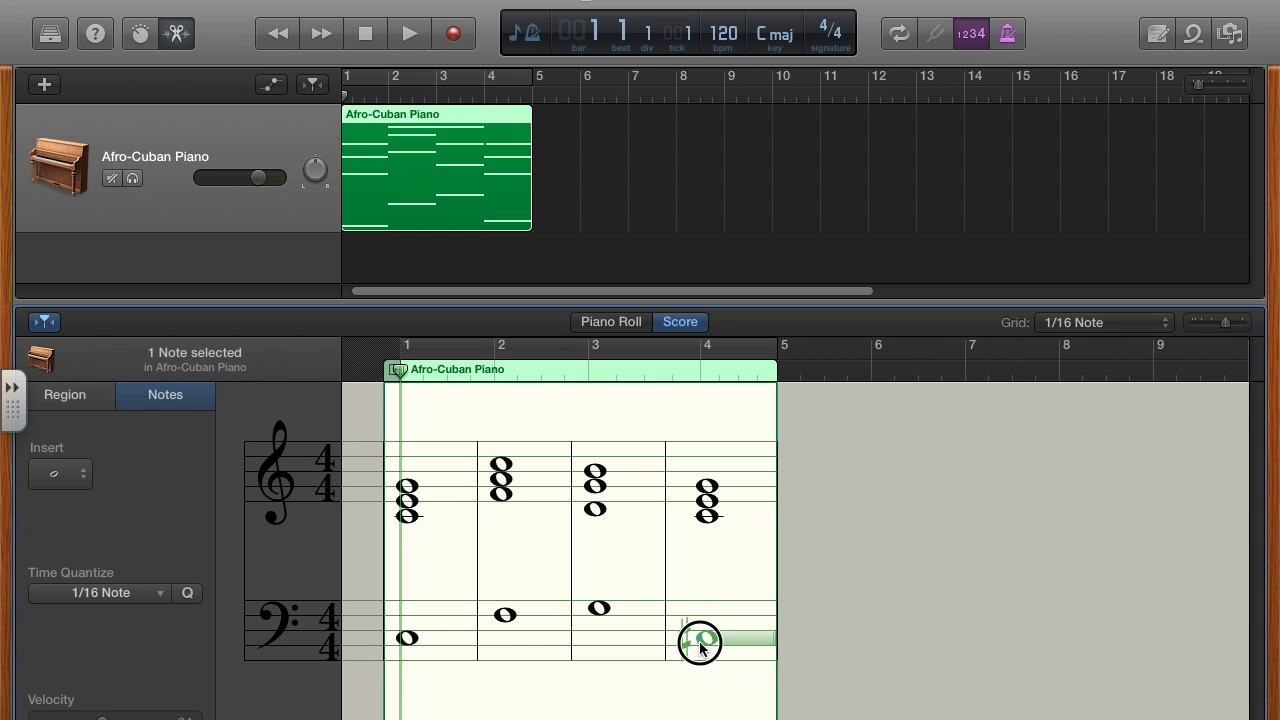
{"action": "left_click", "coordinate": [699, 641]}
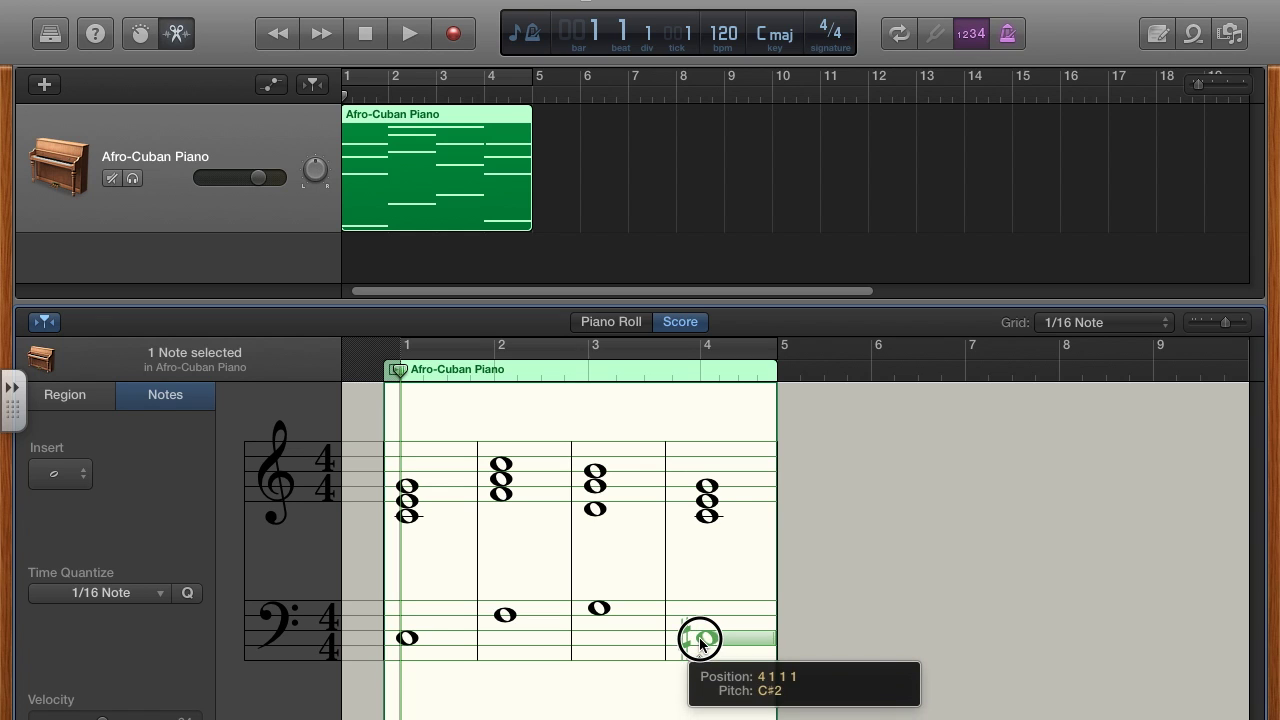
{"action": "left_click", "coordinate": [700, 643]}
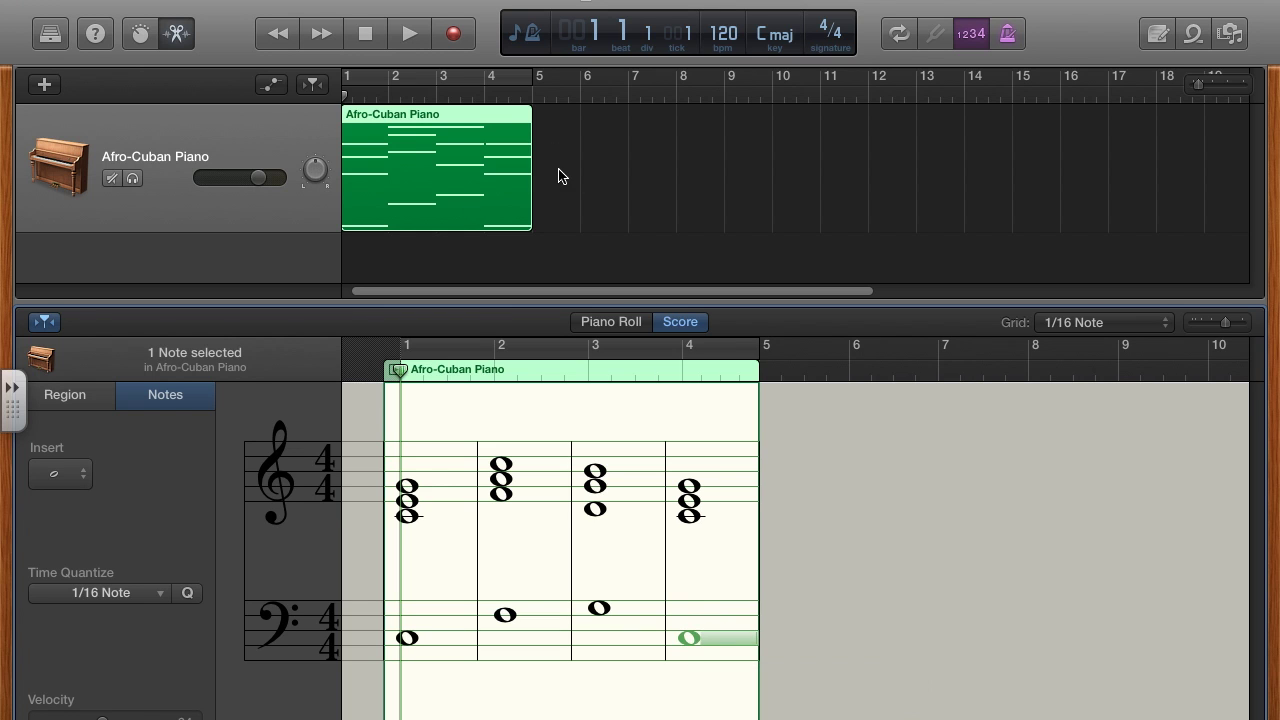
Loop the four-bar Afro-Cuban Piano region up to bar 13, removing the stray empty region created after it
{"action": "left_click", "coordinate": [538, 128]}
{"action": "left_click_drag", "start_coordinate": [531, 106], "coordinate": [926, 150]}
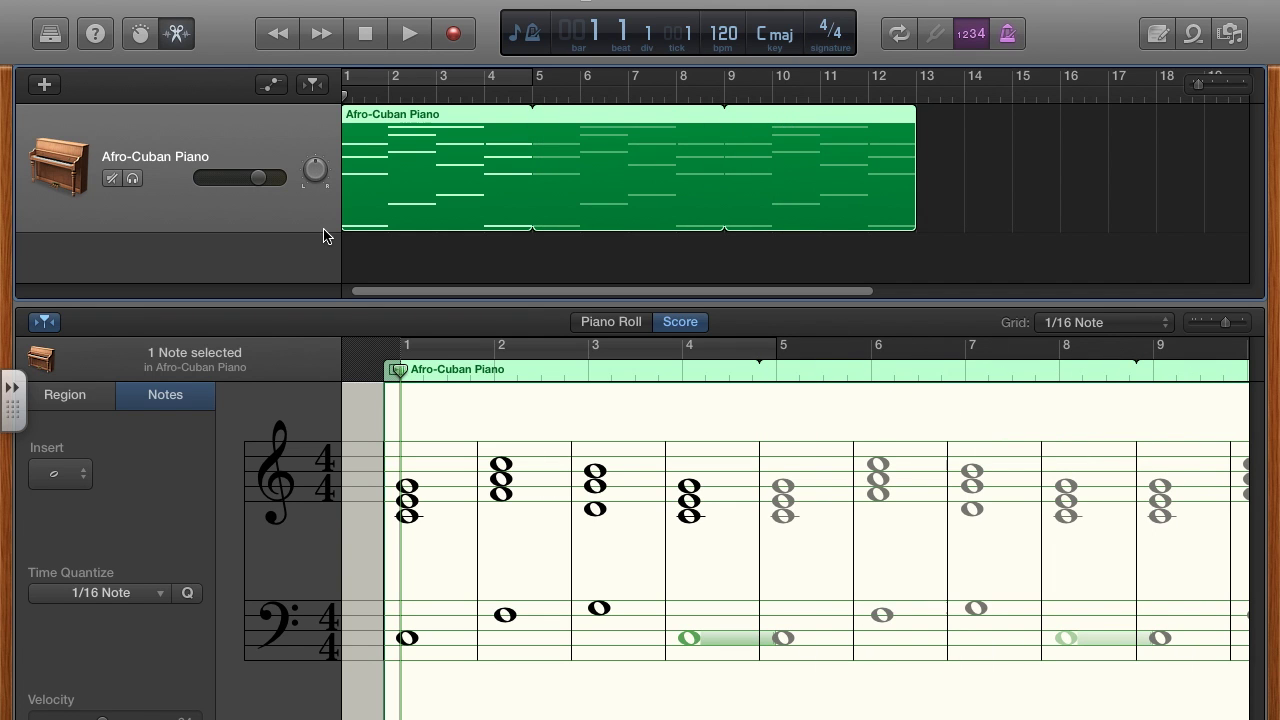
{"action": "scroll", "coordinate": [323, 236], "scroll_direction": "left", "scroll_amount": 1}
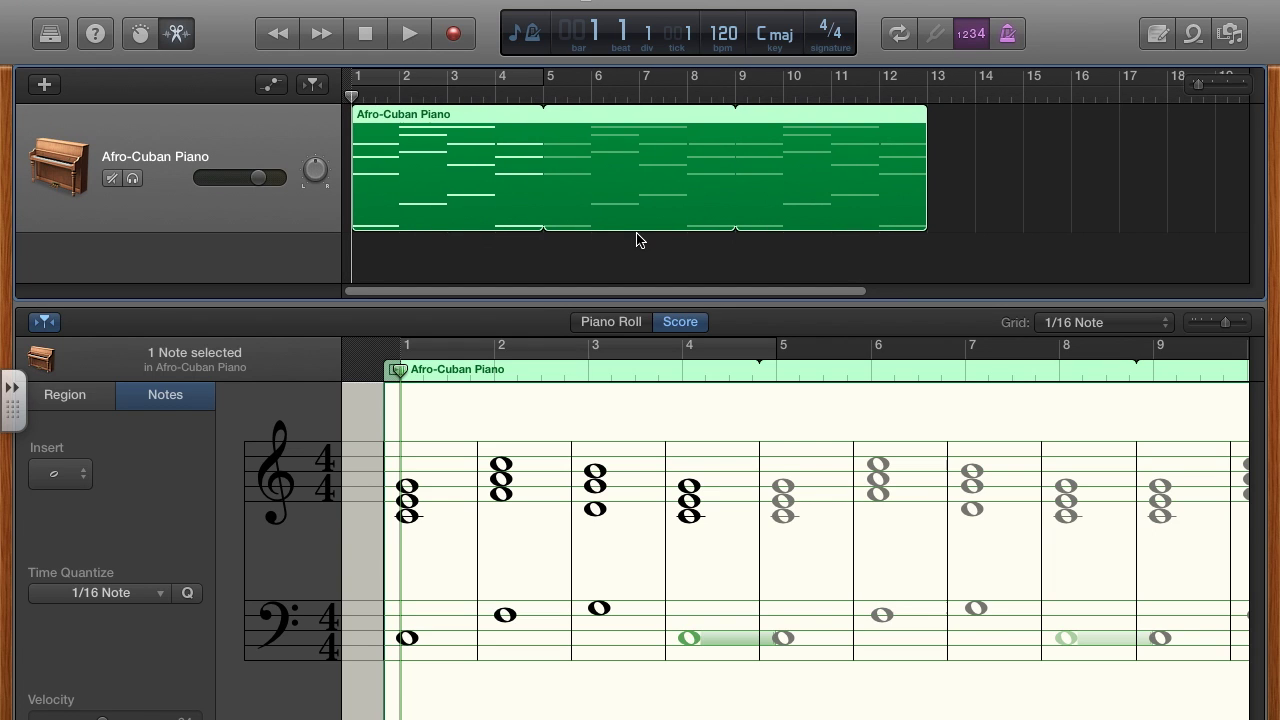
{"action": "left_click", "coordinate": [965, 174], "text": "super"}
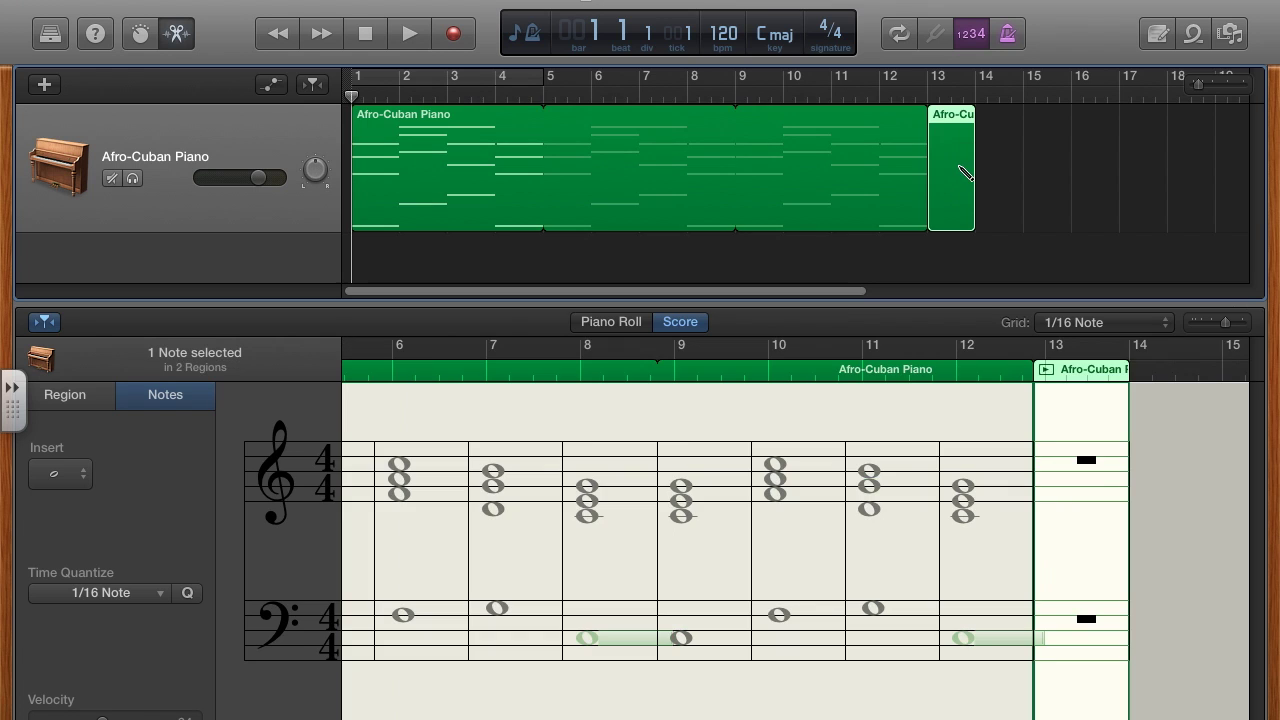
{"action": "key", "text": "Delete"}
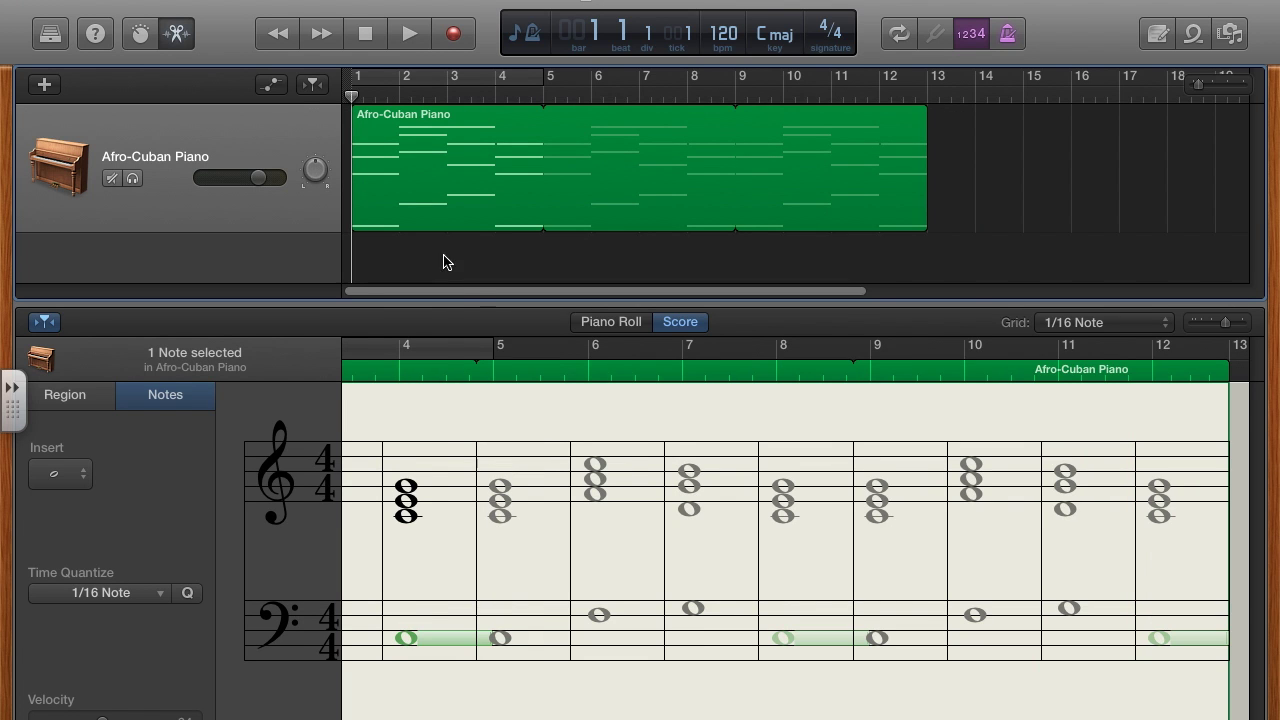
Make the track area taller and add a new Software Instrument track below the Afro-Cuban Piano
{"action": "left_click_drag", "start_coordinate": [620, 305], "coordinate": [622, 414]}
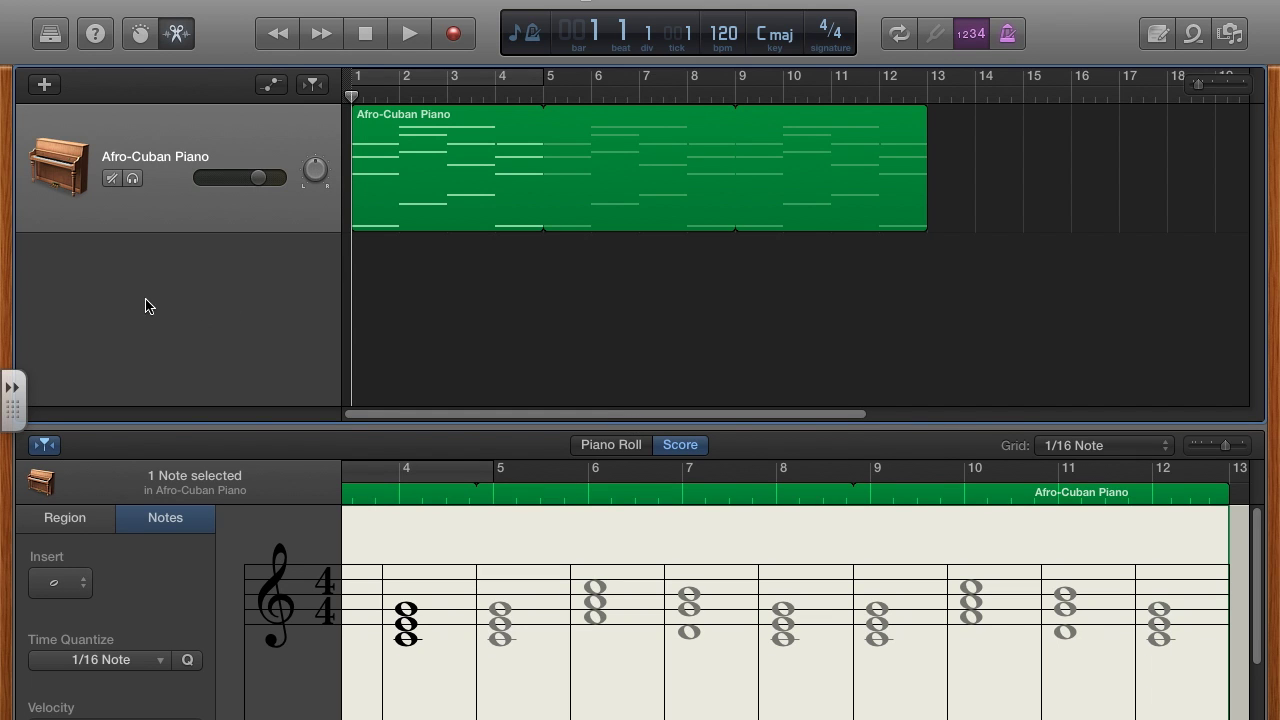
{"action": "left_click", "coordinate": [272, 0]}
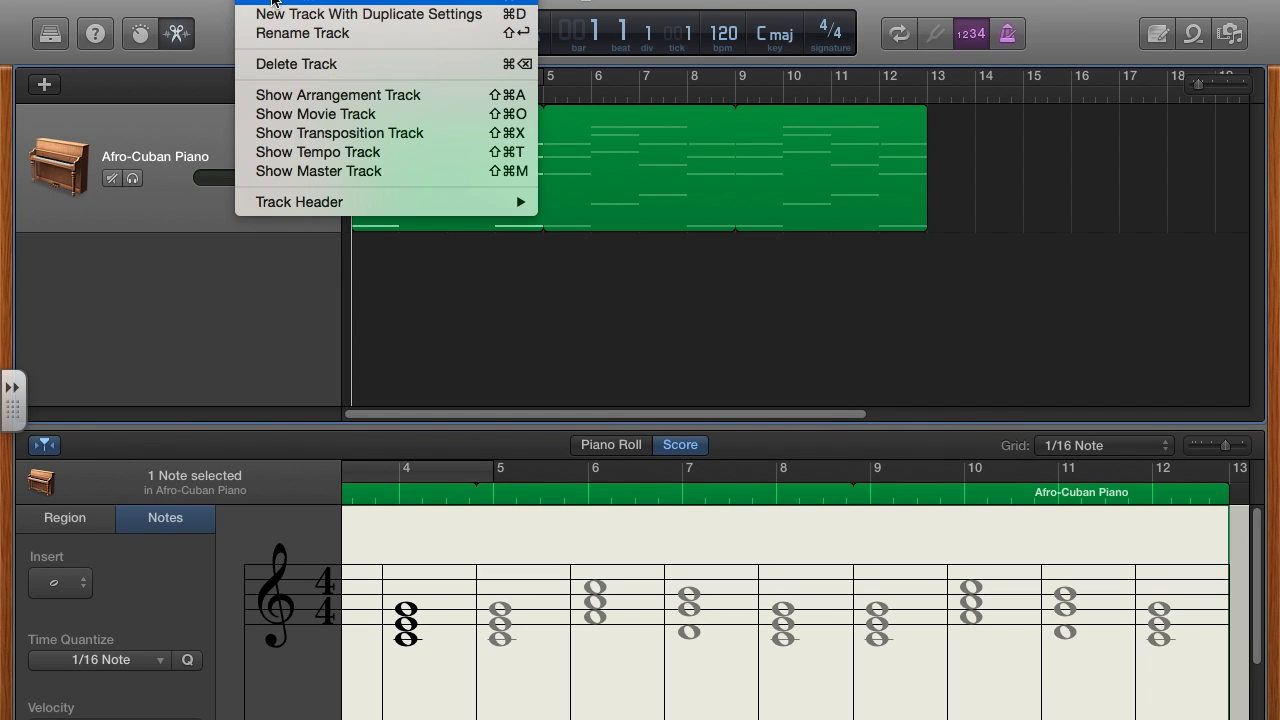
{"action": "left_click", "coordinate": [272, 2]}
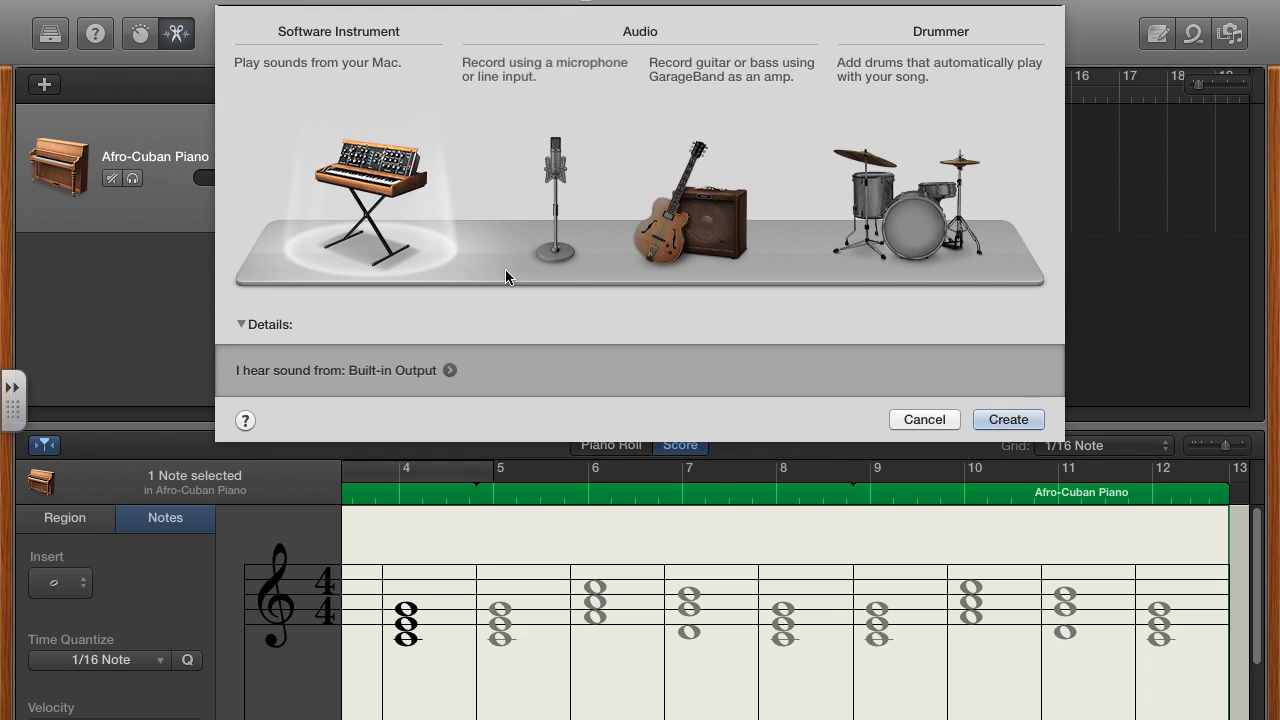
{"action": "left_click", "coordinate": [1024, 421]}
Create an empty four-bar region from bar 1 on the Classic Electric Piano track and make more room for the Score editor
{"action": "left_click", "coordinate": [766, 294], "text": "super"}
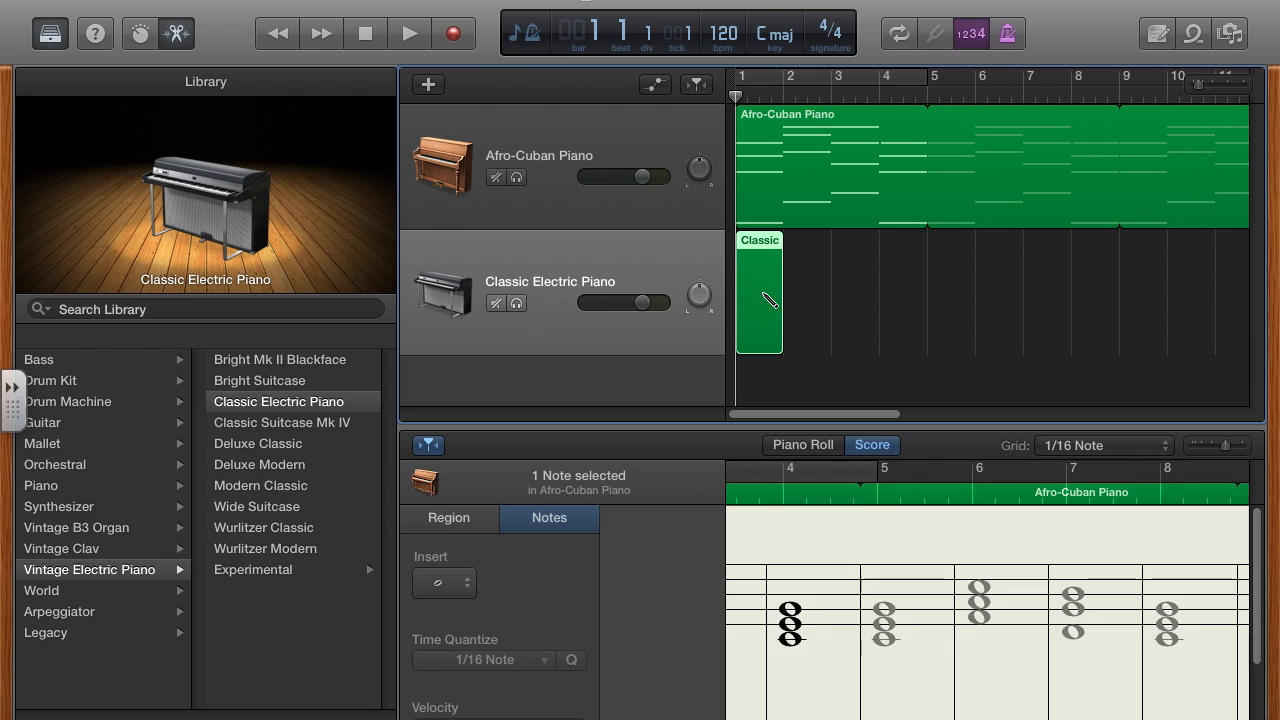
{"action": "left_click_drag", "start_coordinate": [779, 335], "coordinate": [927, 340]}
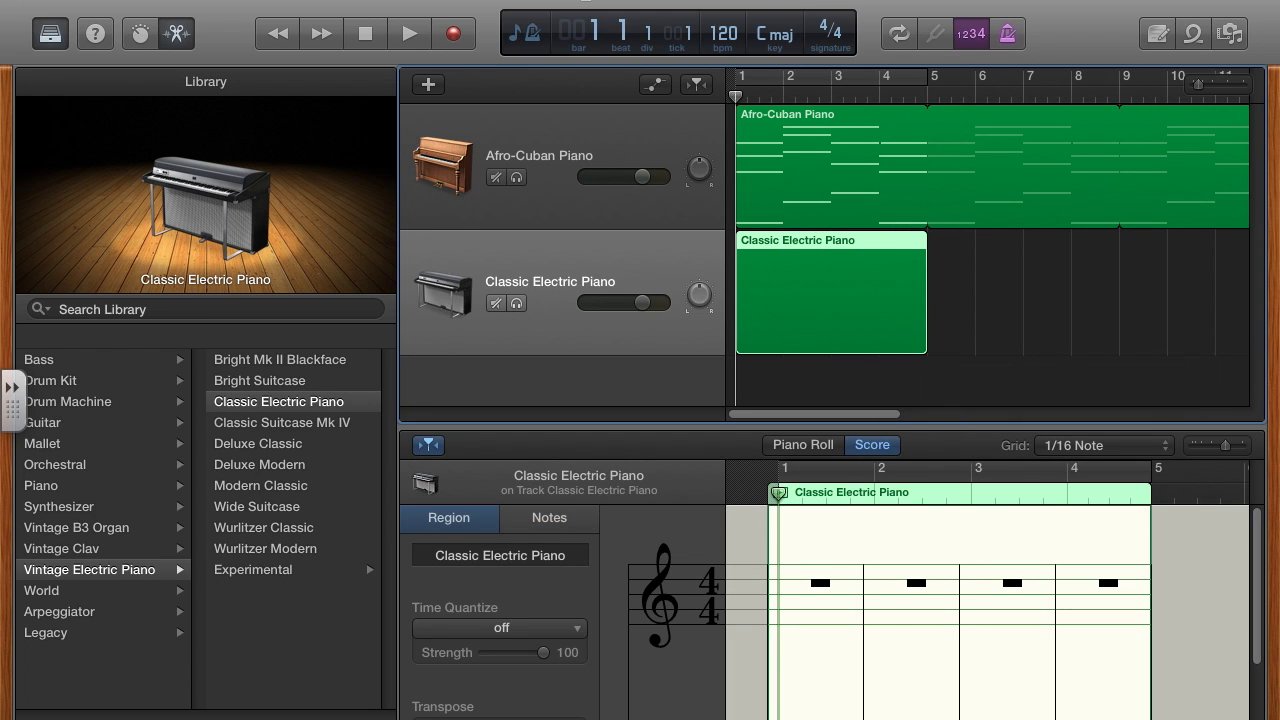
{"action": "left_click", "coordinate": [49, 33]}
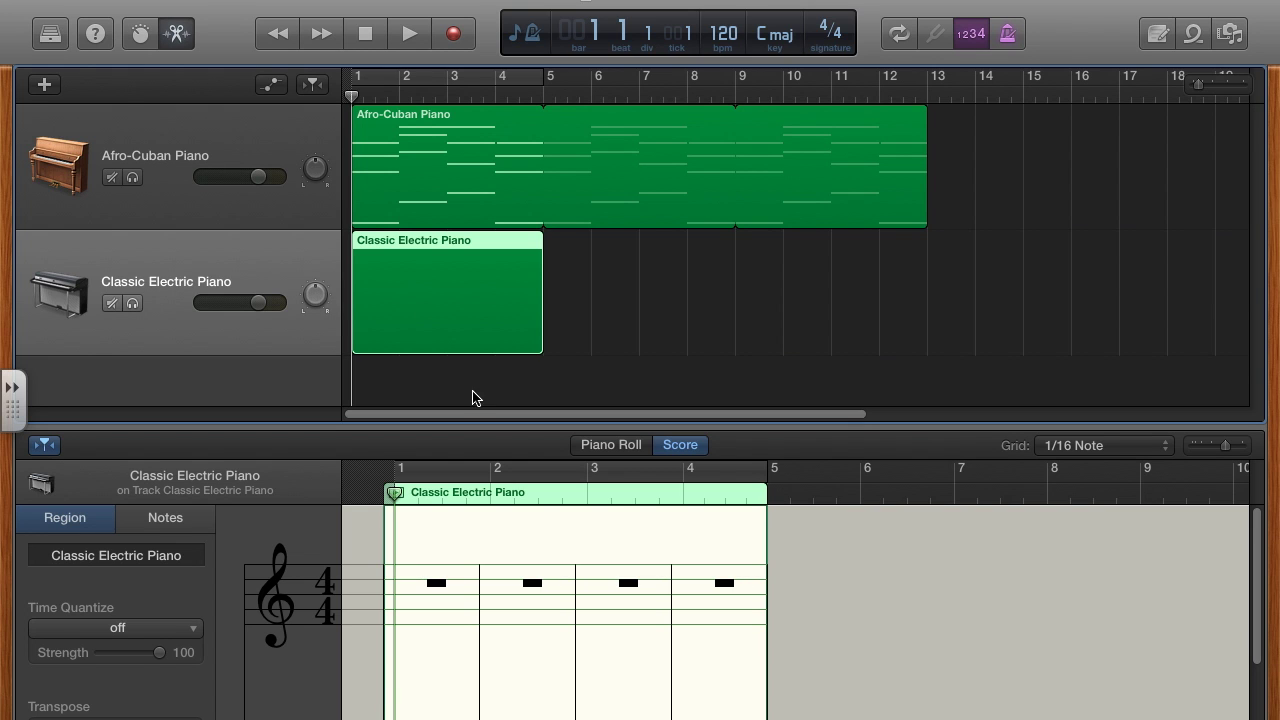
{"action": "left_click_drag", "start_coordinate": [503, 426], "coordinate": [503, 215]}
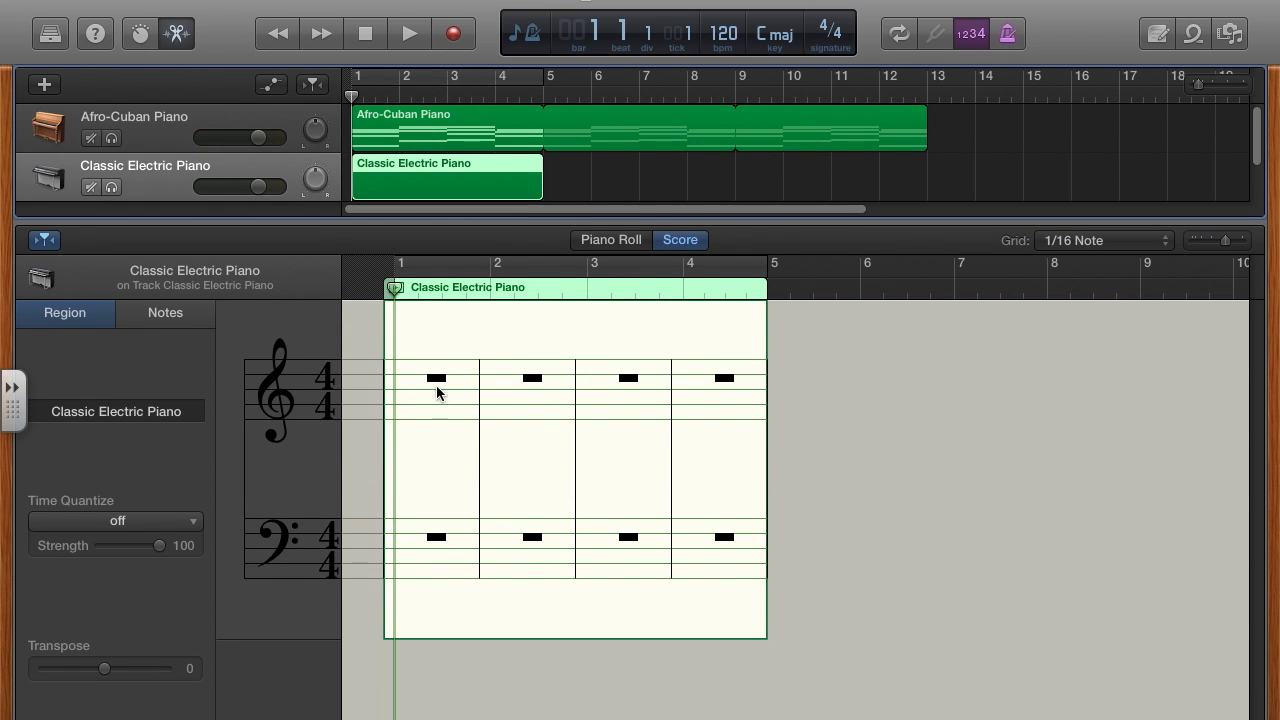